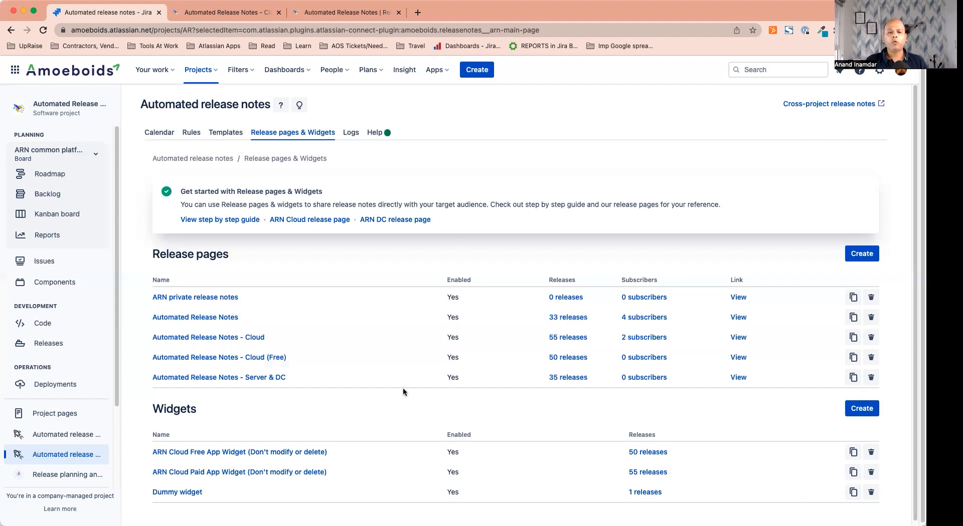
Browse the public Cloud (Free) and Server & DC release pages and try the subscribe-by-email form
scroll(404, 392, "down", 1)
scroll(248, 298, "down", 1)
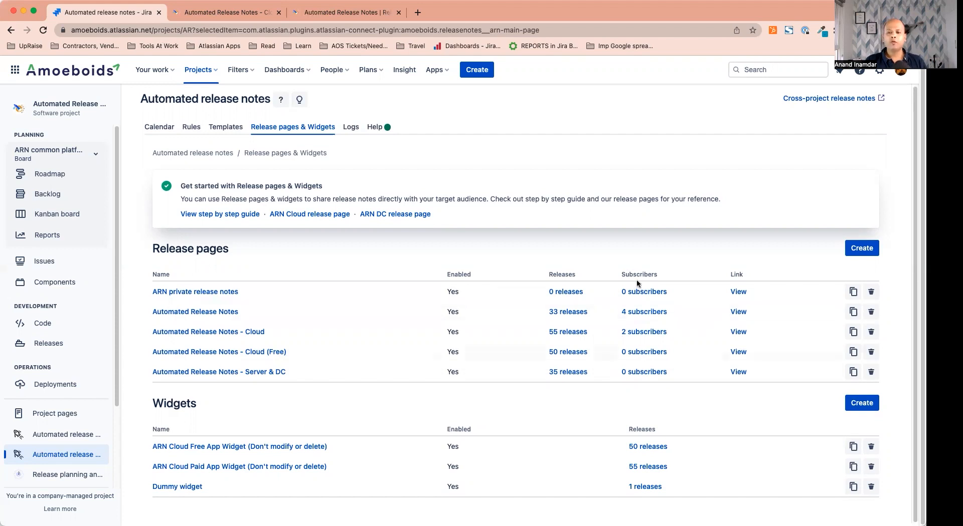
left_click(232, 15)
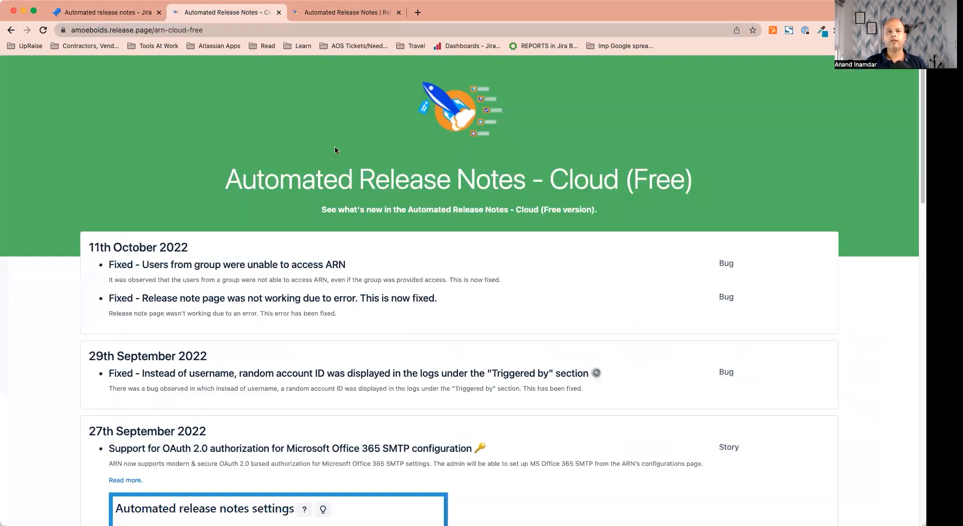
left_click(338, 13)
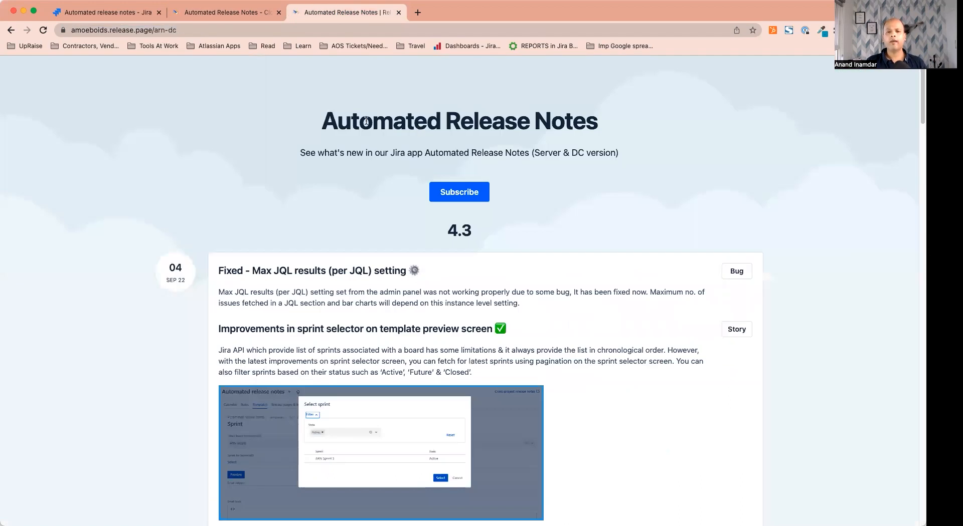
left_click_drag(366, 121, 622, 123)
left_click(515, 121)
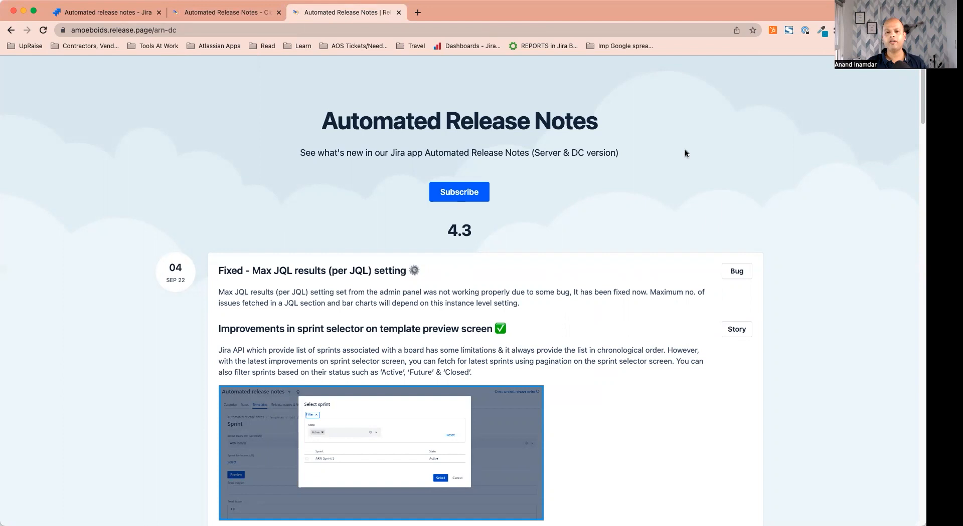
left_click(445, 195)
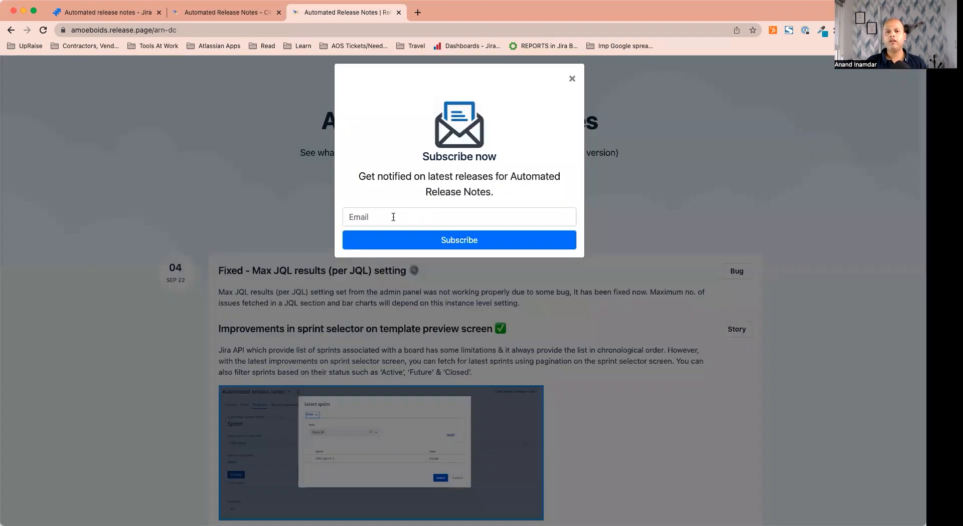
left_click(415, 208)
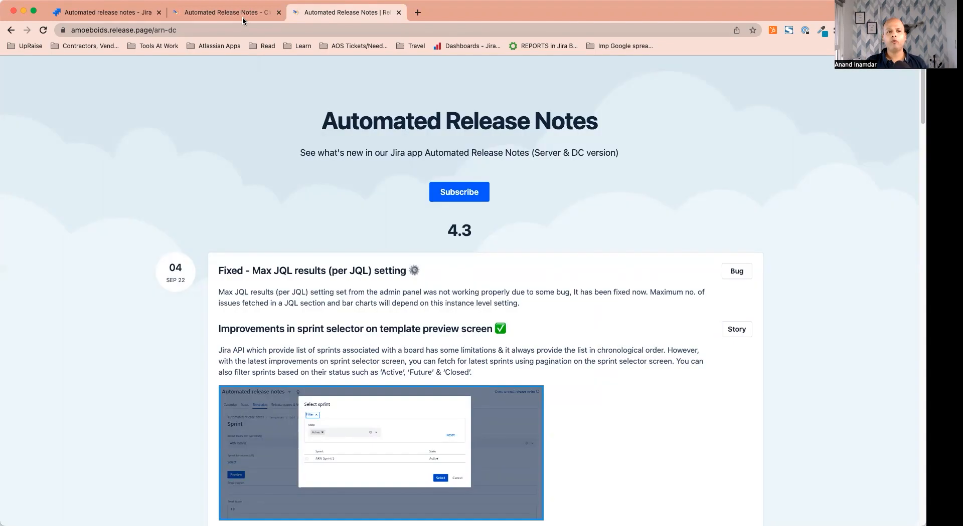
Return to the Jira release pages list and open the Cloud (Free) page settings
left_click(242, 17)
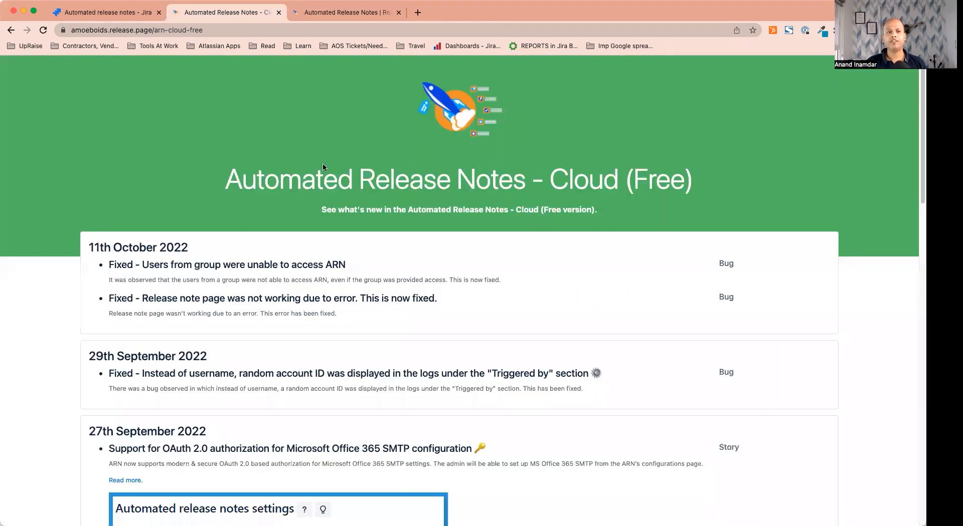
left_click(107, 13)
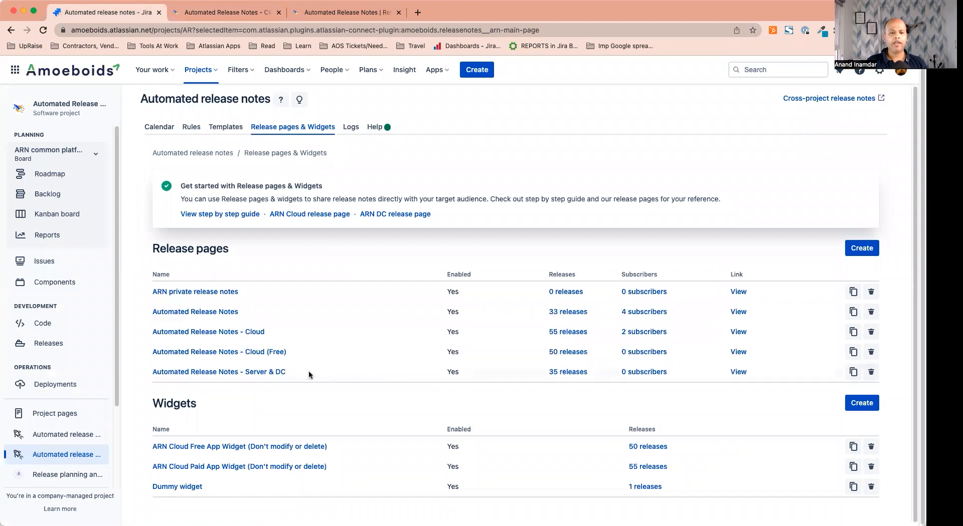
left_click(215, 357)
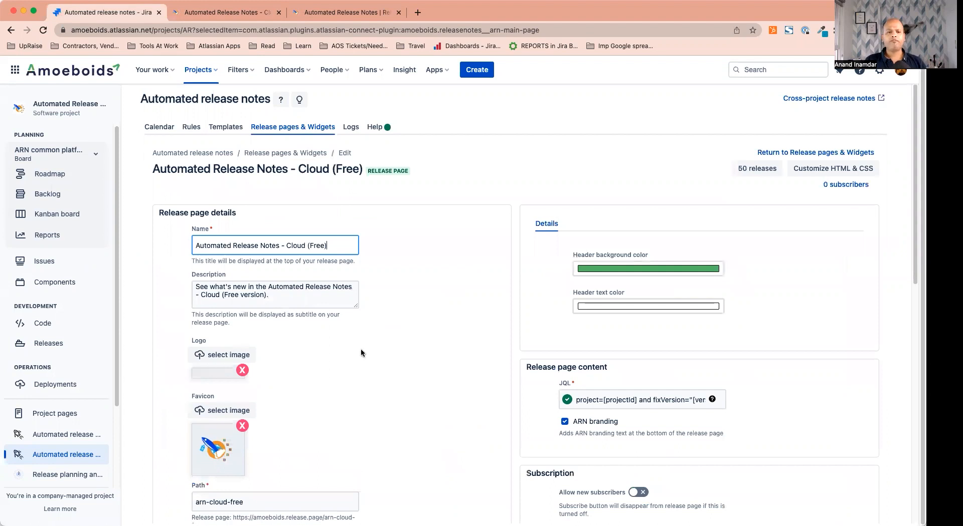
Scroll down to review the Subscription section and its options
scroll(360, 348, "down", 1)
scroll(380, 354, "down", 1)
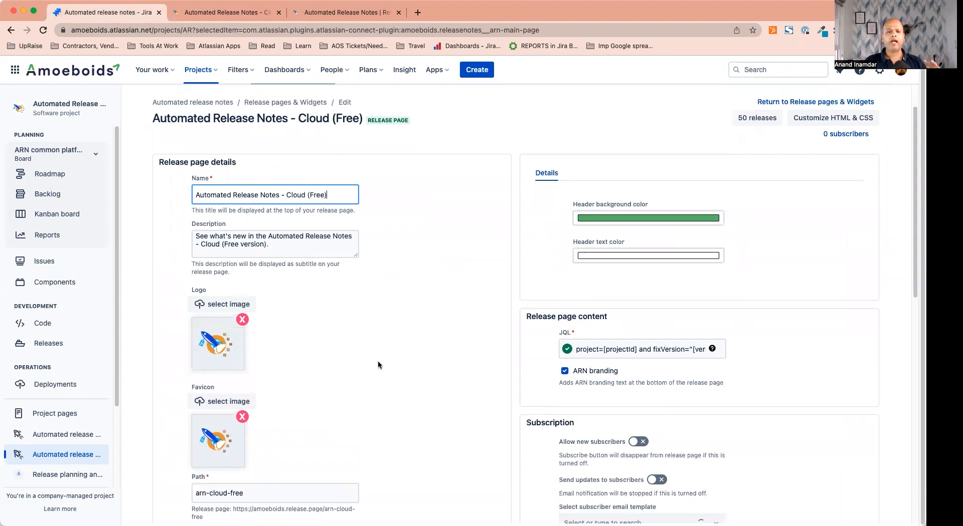
scroll(378, 360, "down", 1)
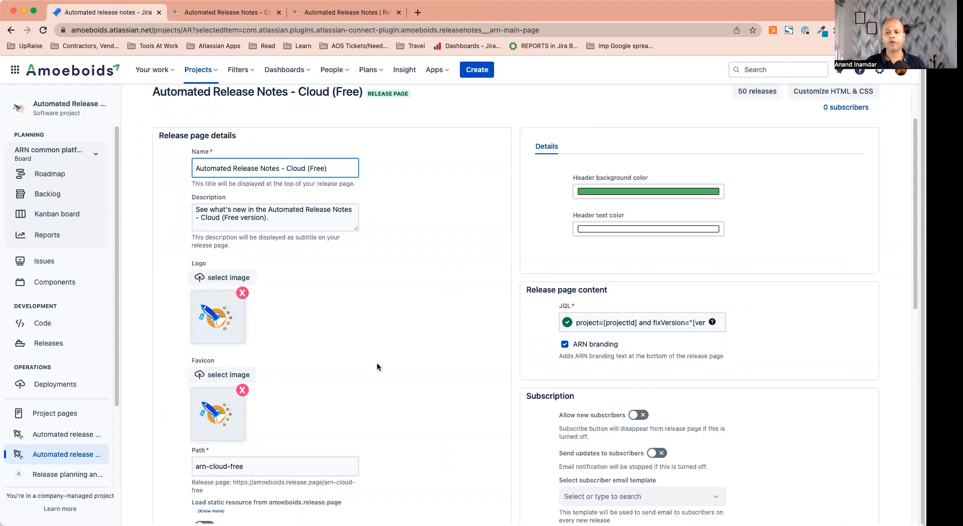
scroll(377, 367, "down", 3)
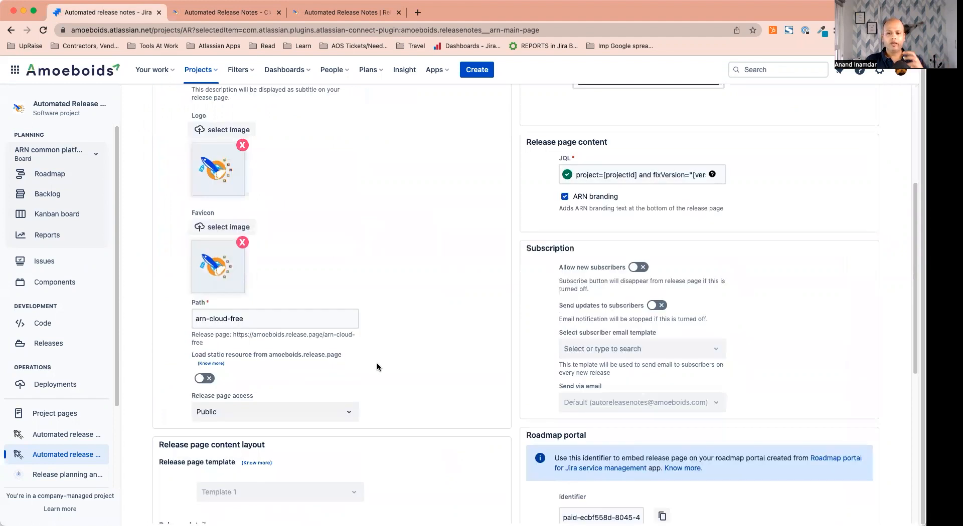
double_click(543, 252)
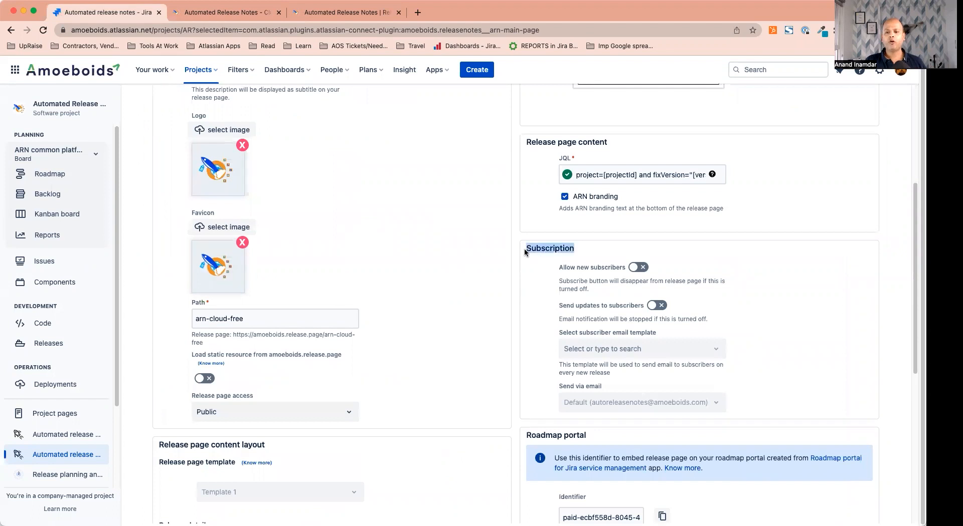
left_click(524, 252)
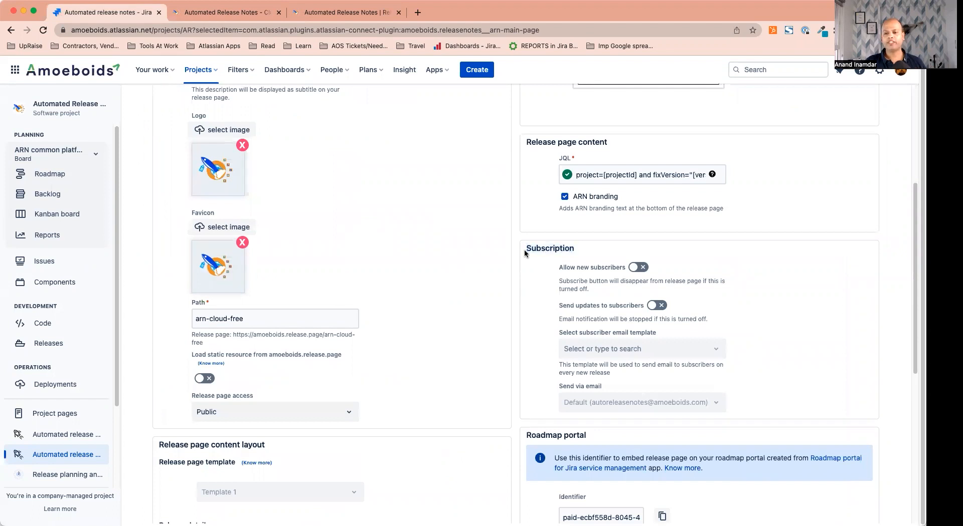
left_click_drag(524, 252, 609, 373)
left_click(552, 305)
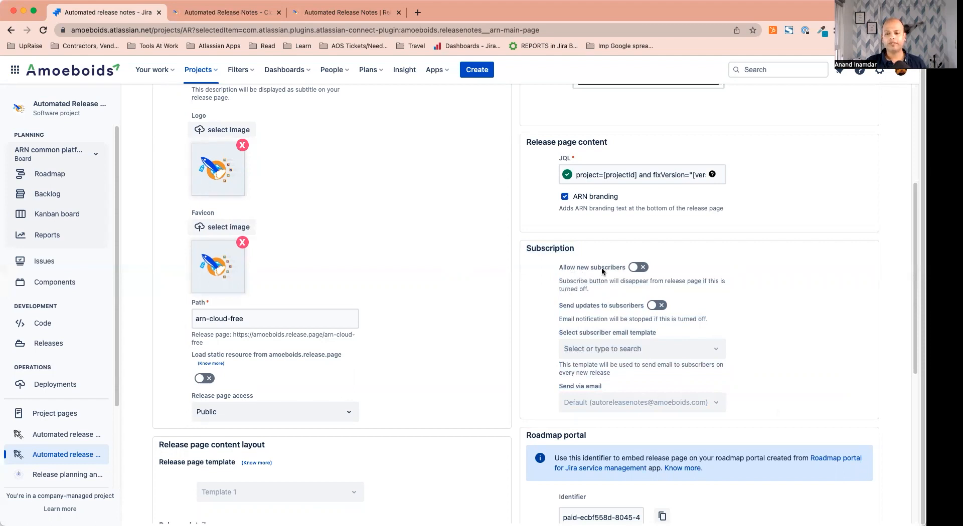
Turn on Allow new subscribers and save the Cloud (Free) page settings
left_click(638, 269)
scroll(453, 297, "down", 7)
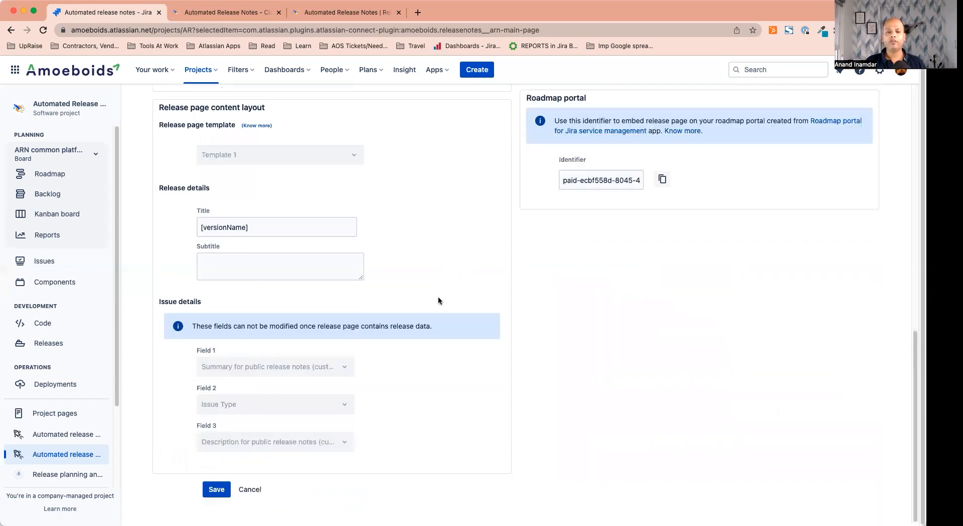
left_click(216, 489)
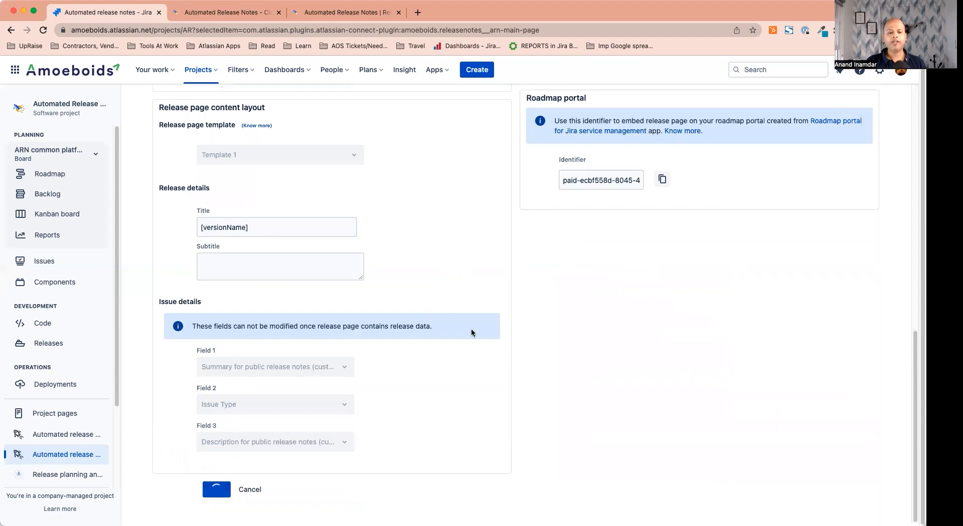
scroll(471, 329, "up", 1)
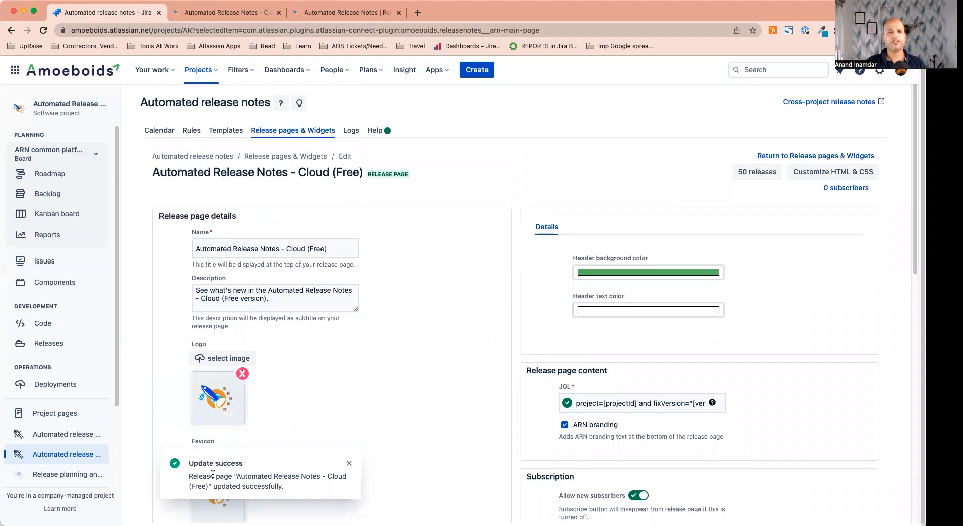
key("ctrl+Tab")
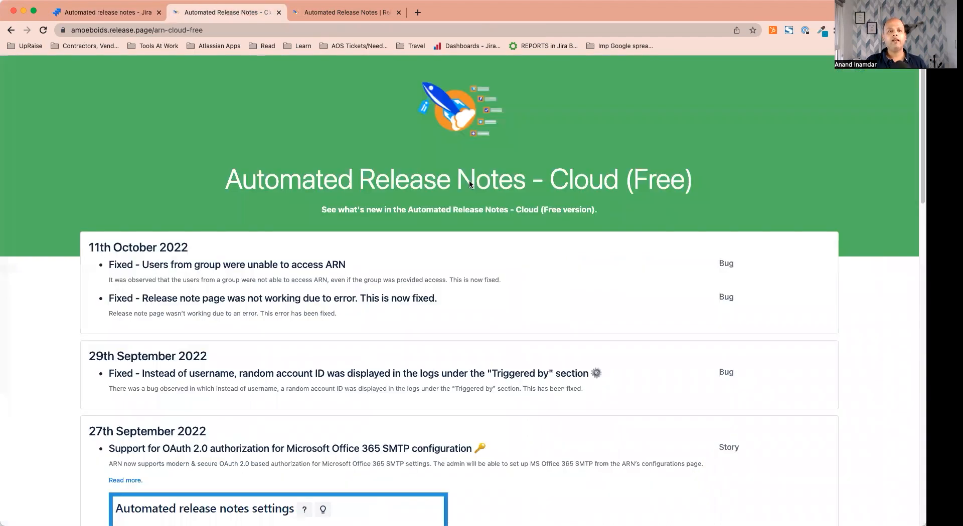
Reload the public Cloud (Free) page to confirm the new Subscribe button, then return to Jira
left_click(43, 31)
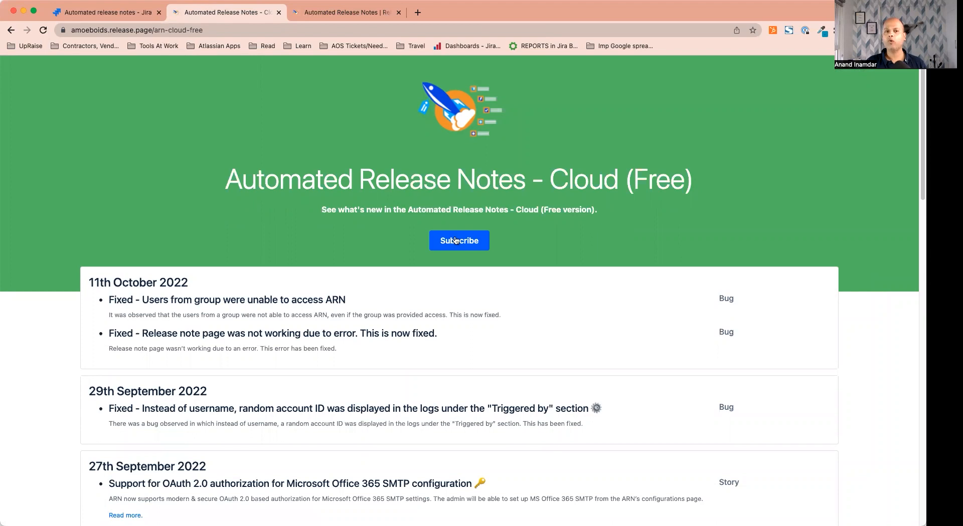
left_click(103, 14)
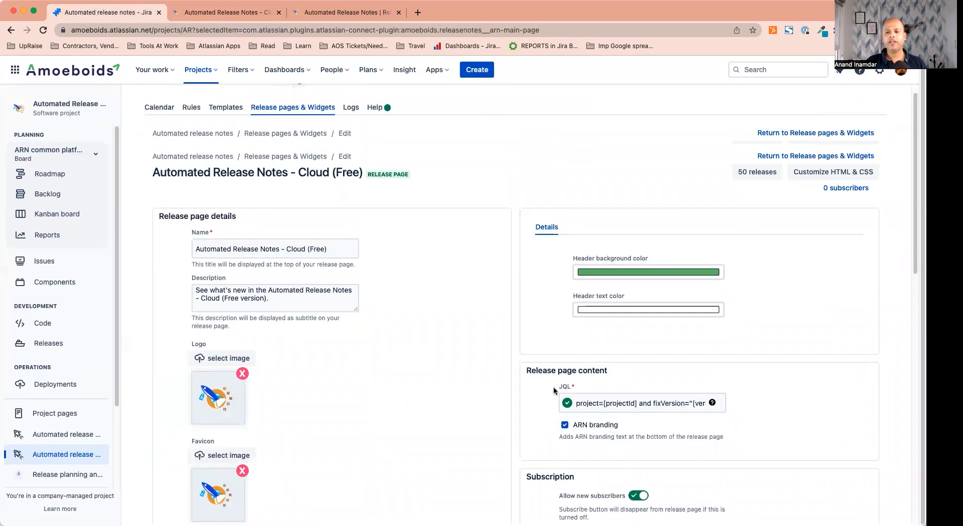
Turn off Allow new subscribers and view the subscriber email templates without choosing one
scroll(554, 390, "down", 4)
scroll(554, 390, "down", 1)
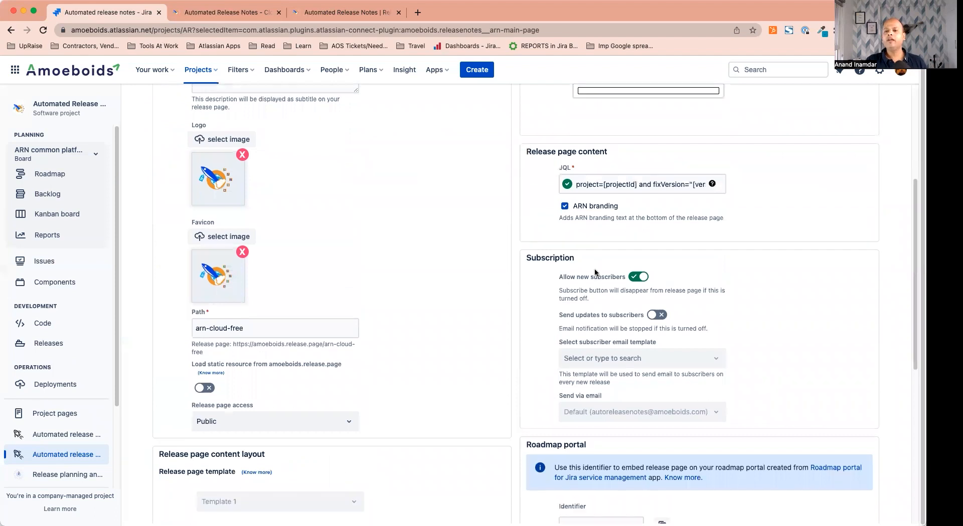
scroll(589, 266, "down", 1)
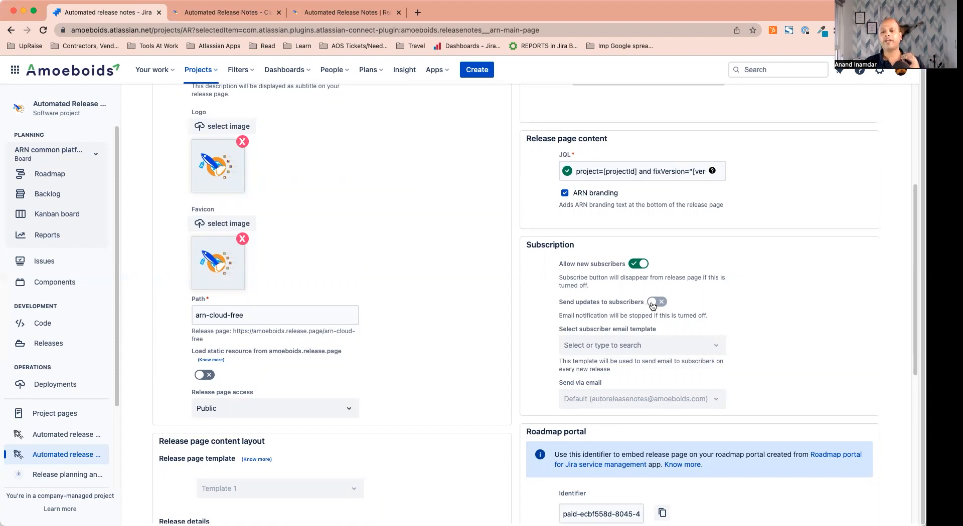
left_click(635, 266)
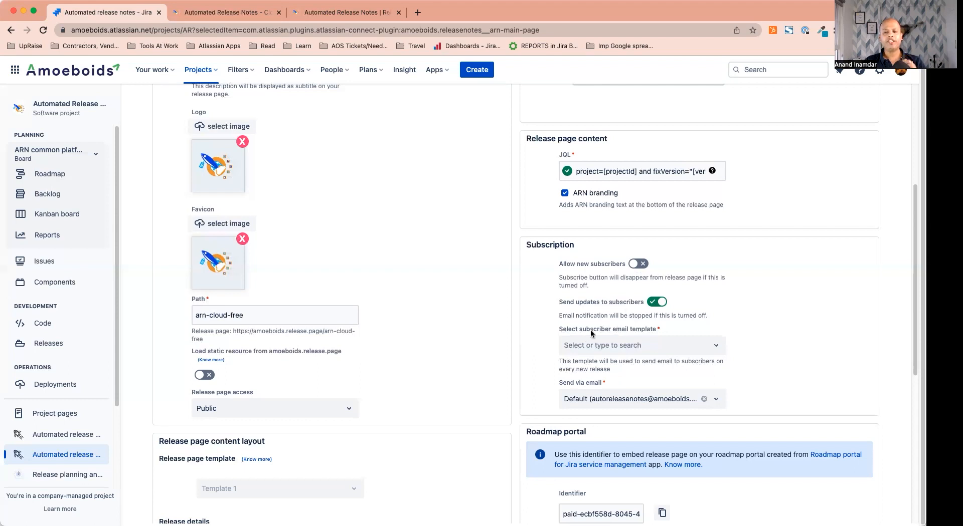
left_click(619, 352)
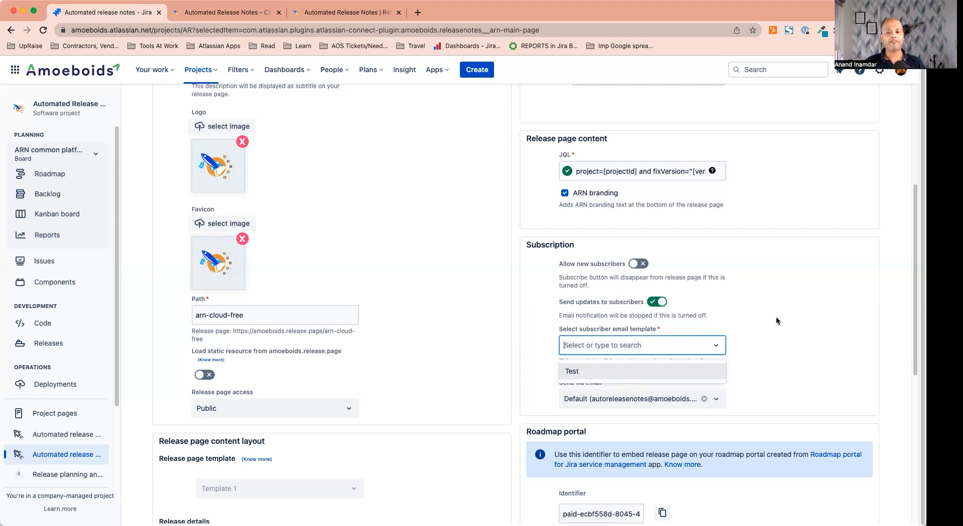
left_click(736, 337)
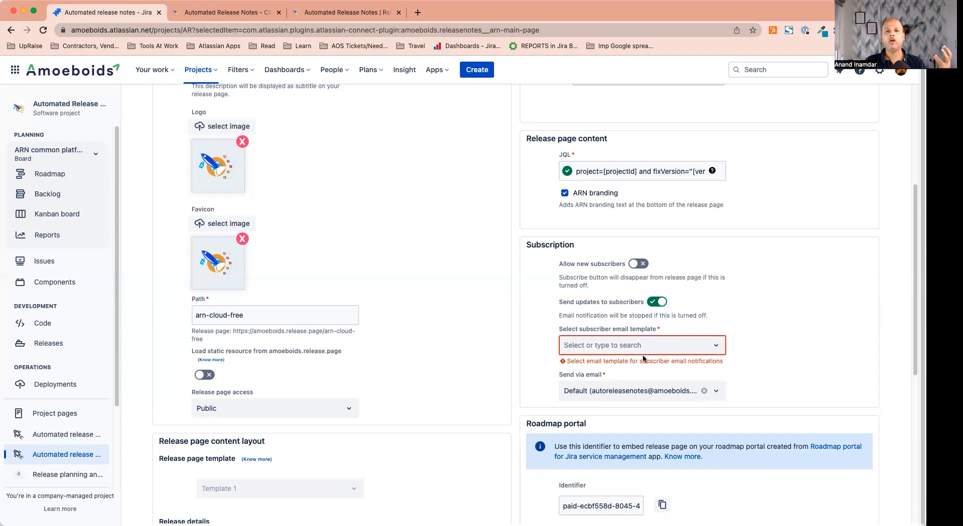
scroll(642, 358, "up", 5)
scroll(225, 134, "up", 1)
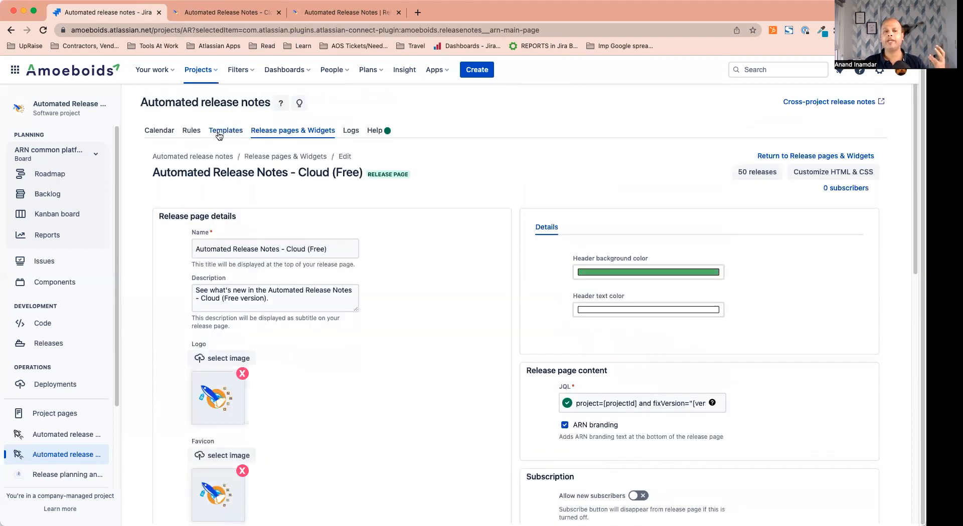
Go to the Templates list and start creating a new template
left_click(220, 132)
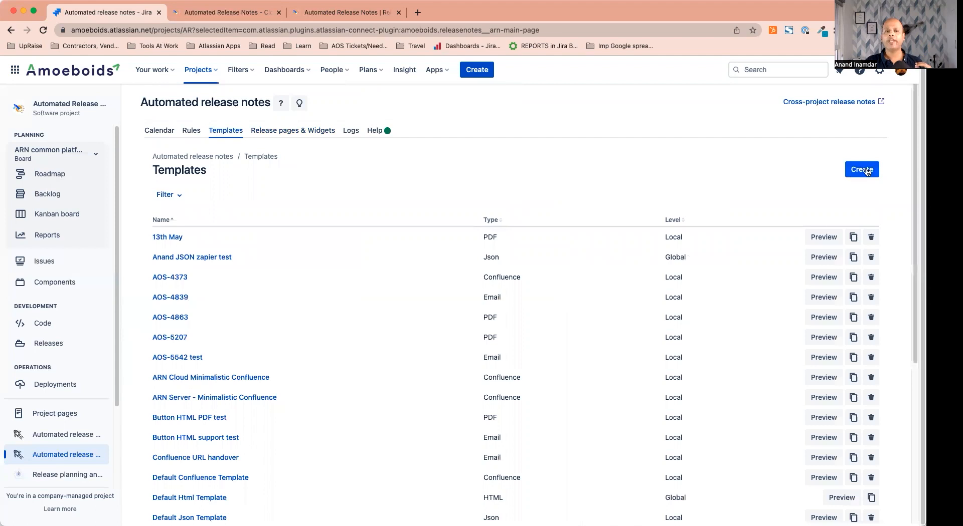
left_click(867, 172)
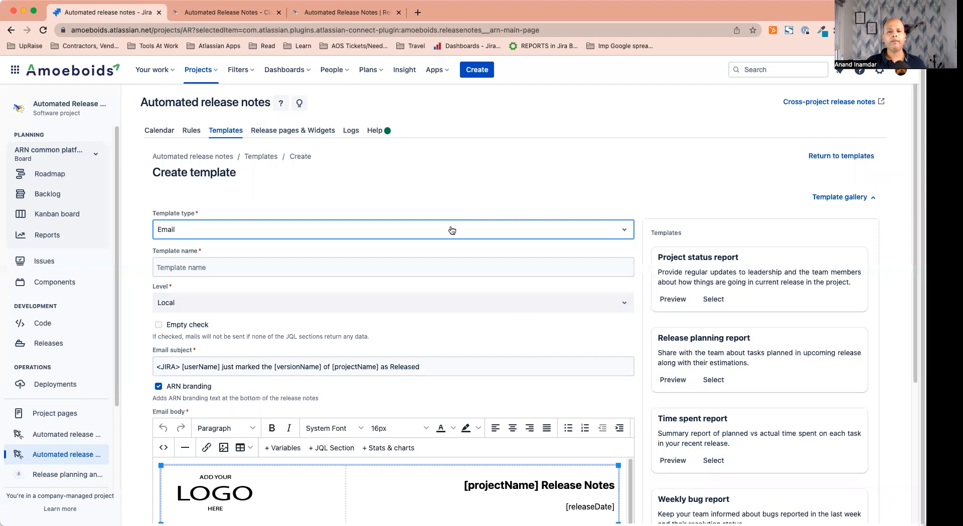
Make it a Release page notification template named 'Summary to release page subscribers', replacing 'Test 2'
left_click(452, 230)
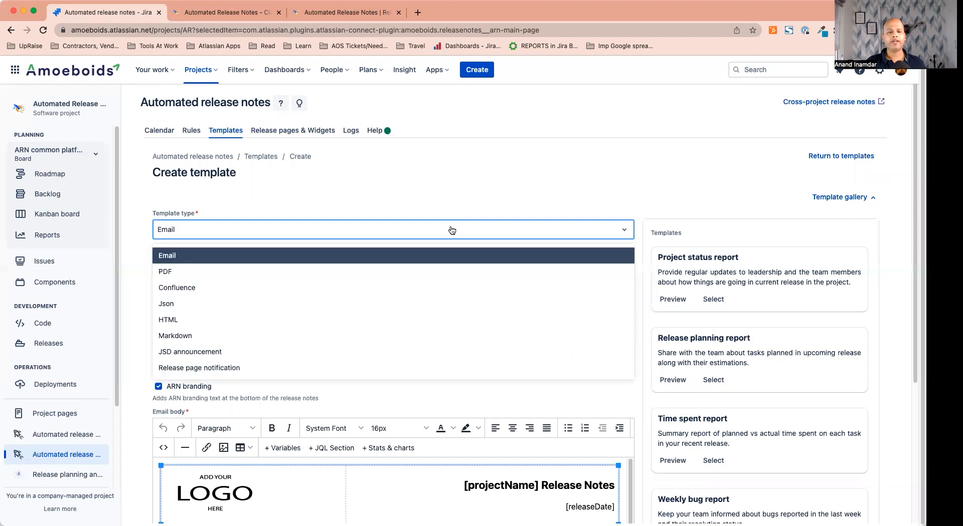
left_click(229, 370)
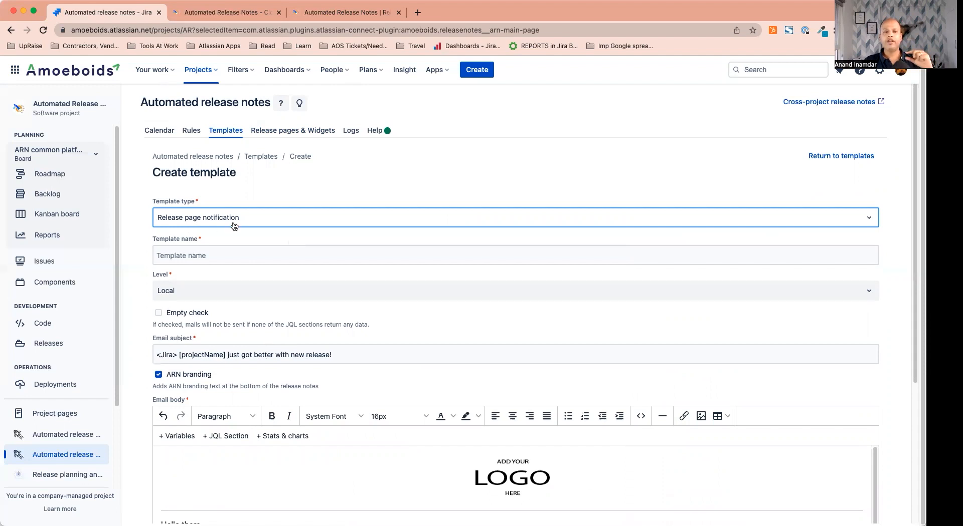
left_click(238, 256)
type("Test 2")
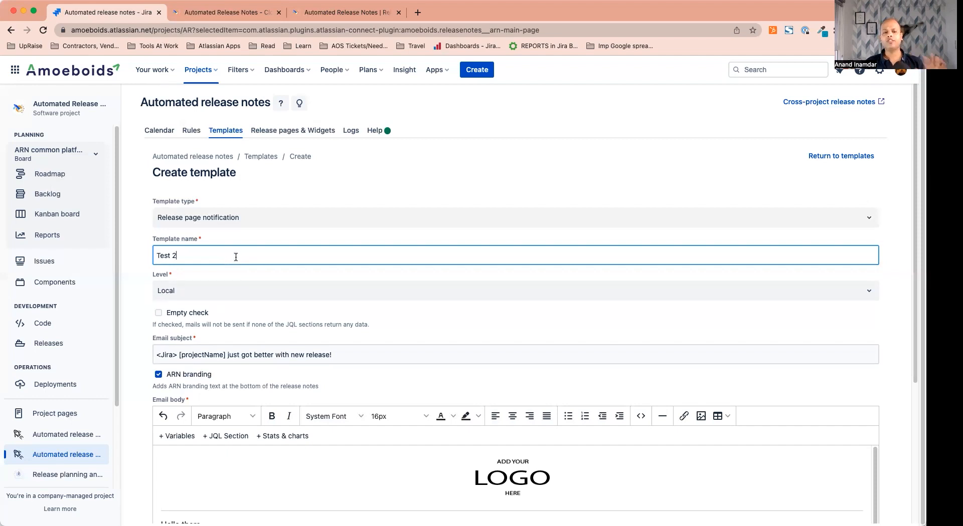
key("super+a")
key("BackSpace")
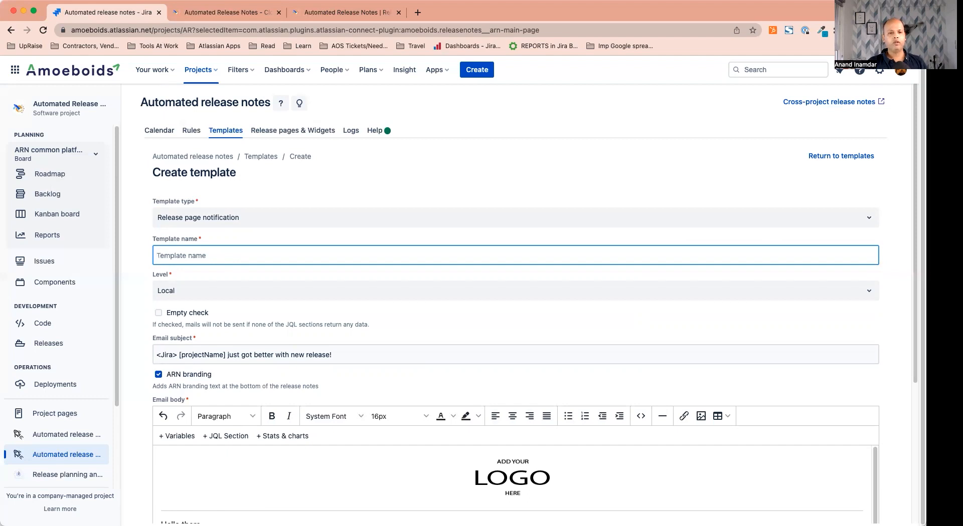
type("Summary to re")
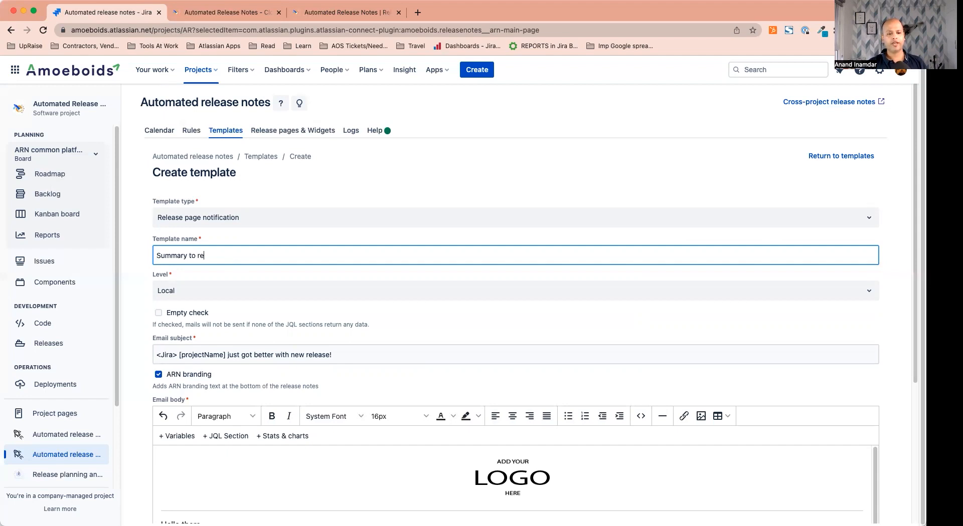
type("lease page subscribers")
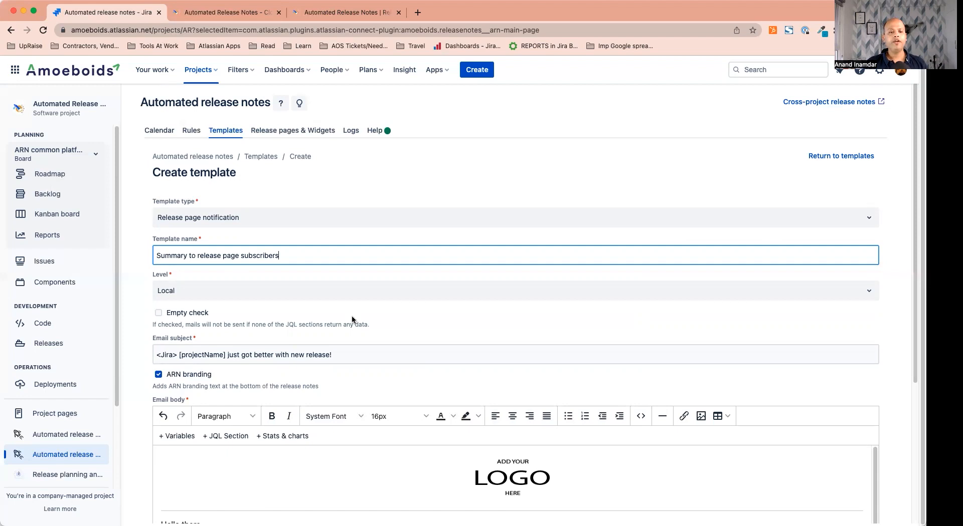
Delete the '<Jira> ' prefix from the email subject line
scroll(351, 315, "down", 2)
scroll(301, 315, "down", 3)
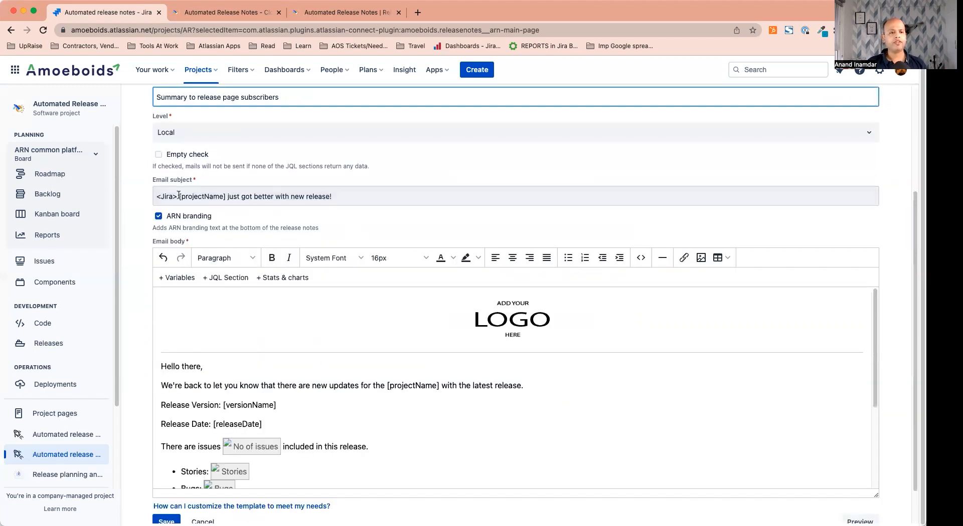
left_click_drag(179, 196, 153, 197)
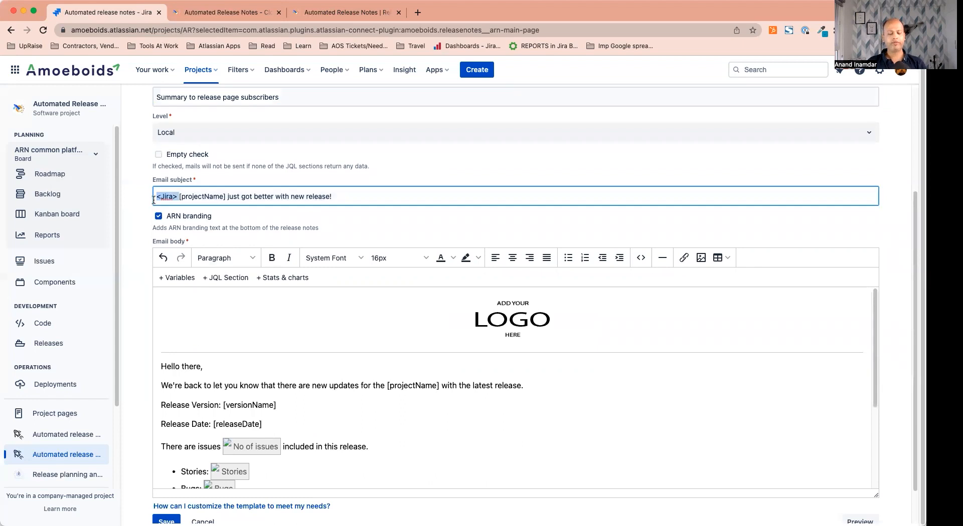
key("BackSpace")
Review the email body's Bugs placeholder and [releasePageURL] variable
scroll(375, 312, "down", 1)
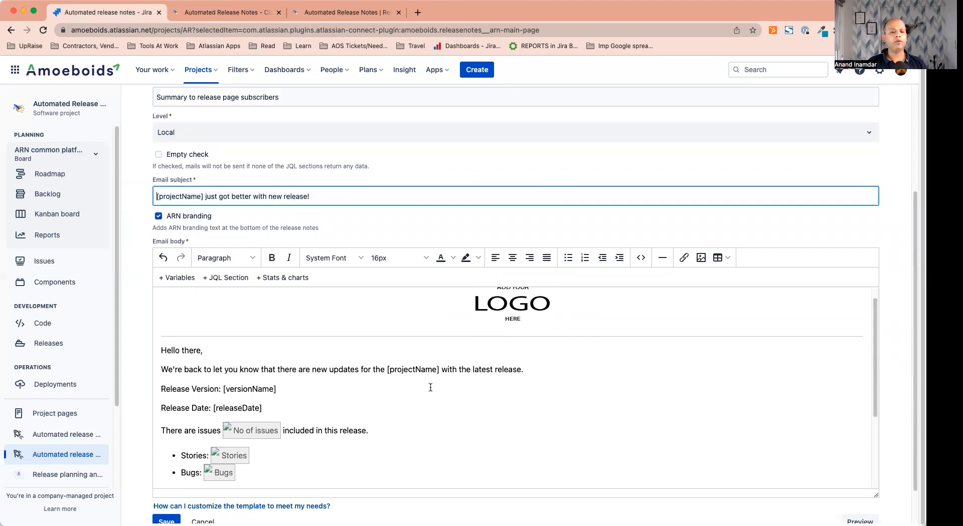
scroll(381, 365, "down", 4)
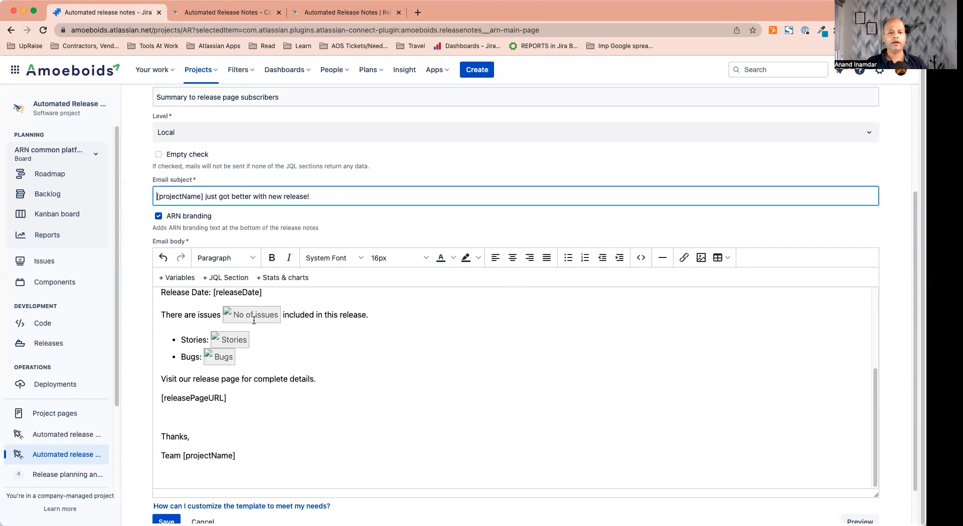
scroll(341, 343, "up", 3)
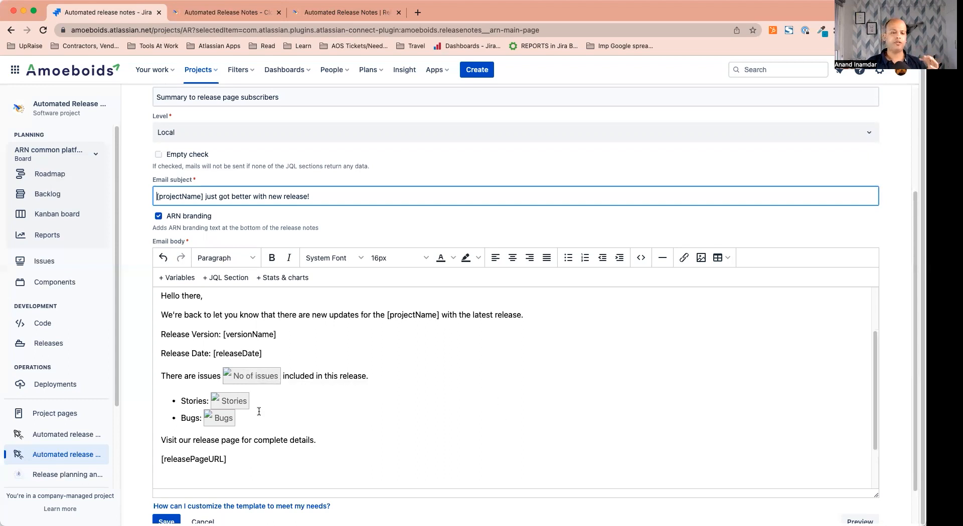
left_click(230, 421)
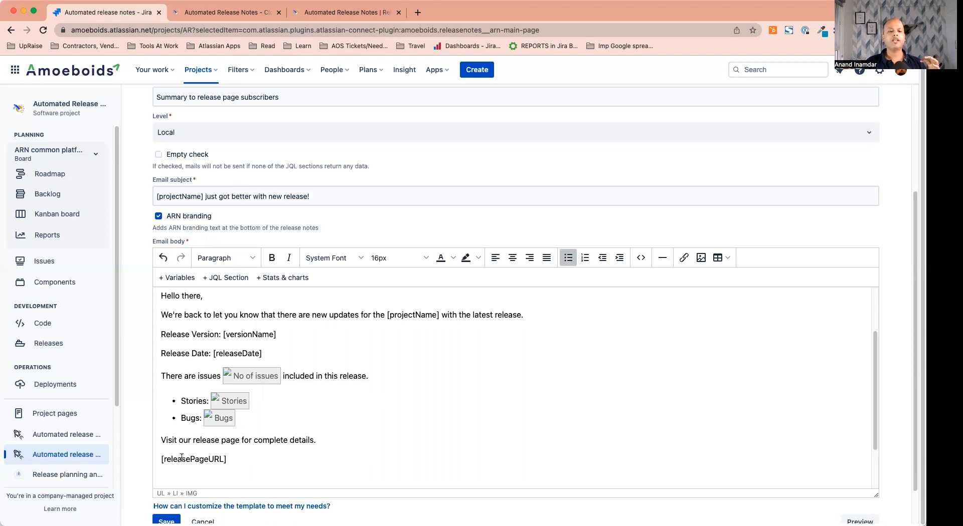
left_click_drag(161, 459, 329, 456)
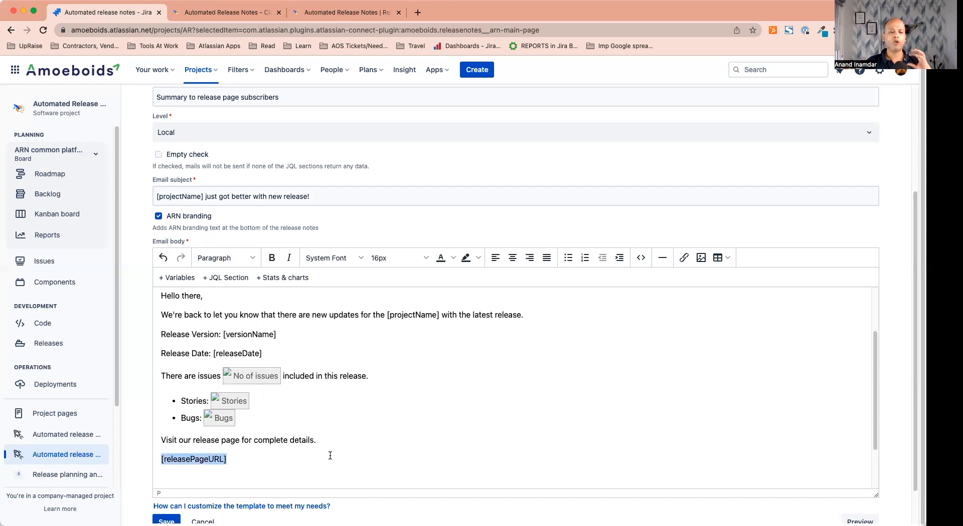
scroll(341, 451, "down", 3)
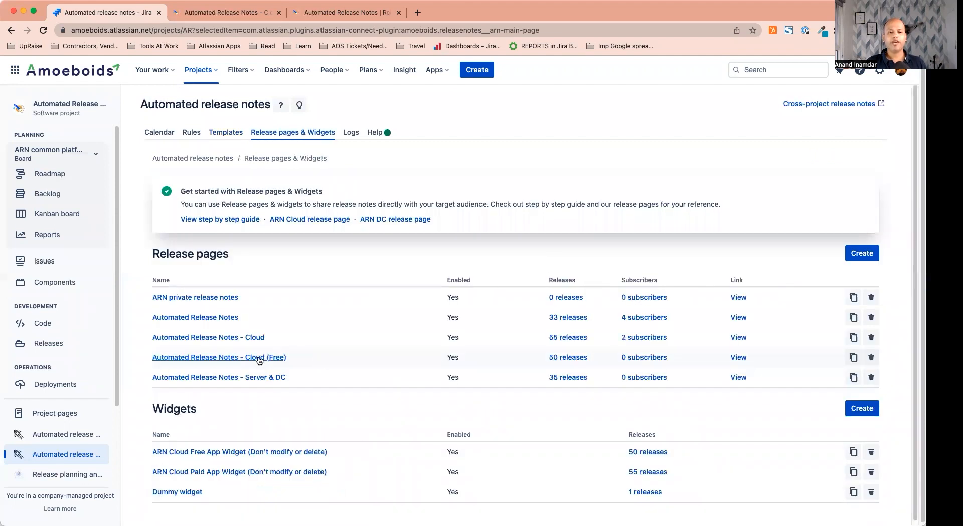
In Cloud (Free) settings, allow new subscribers and choose the 'Summary to release page subscribers' template
left_click(259, 358)
scroll(440, 382, "down", 4)
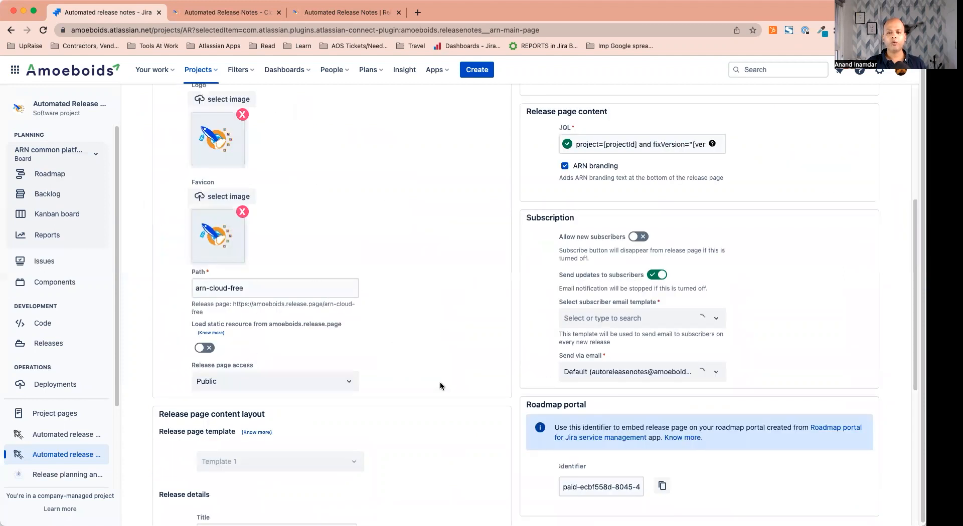
left_click(654, 275)
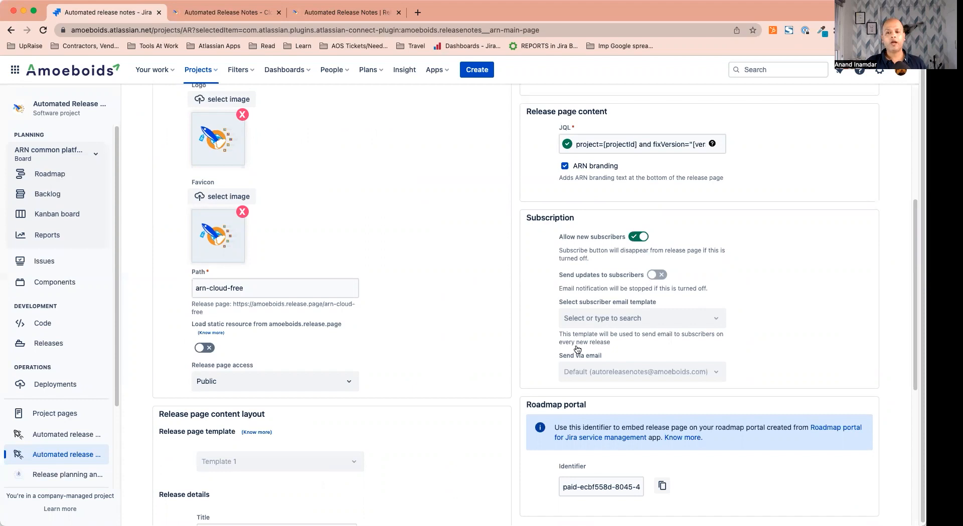
left_click(633, 324)
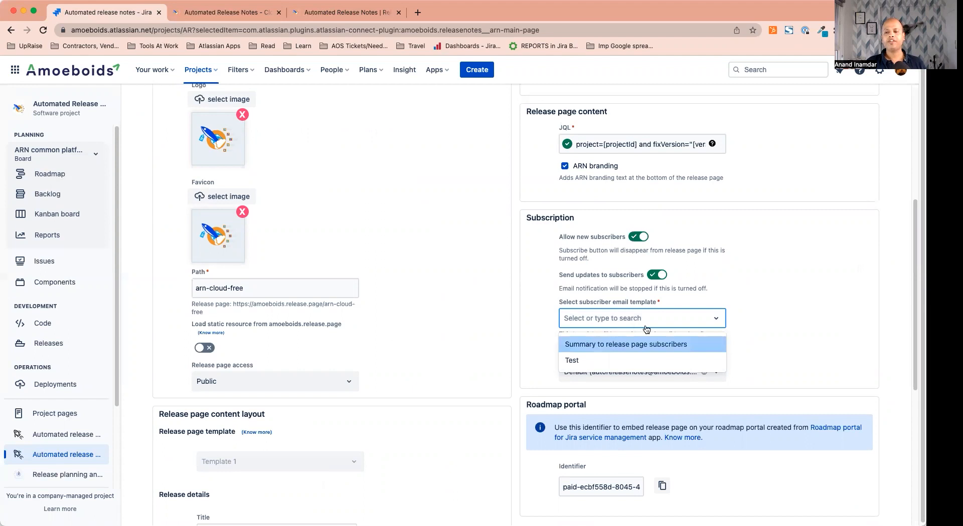
key("Return")
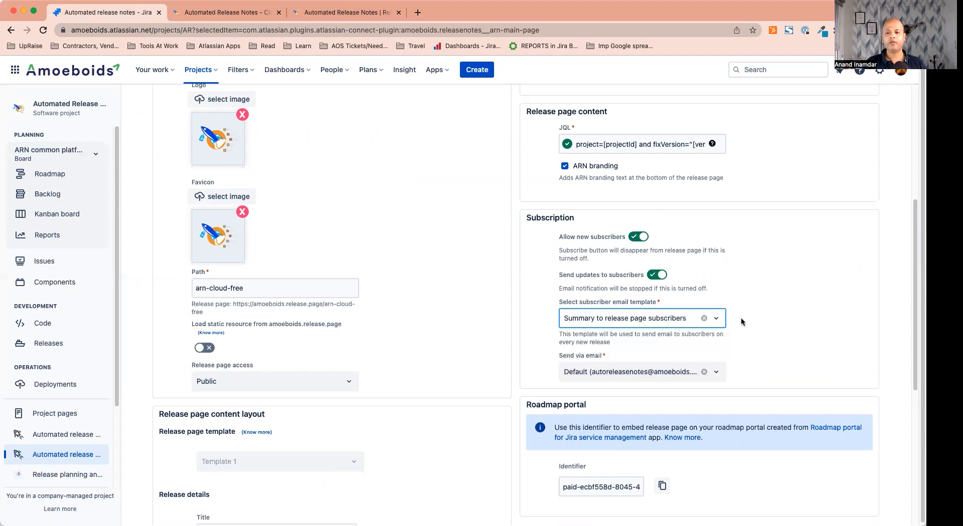
Keep Default as the sending address for subscriber emails
left_click(715, 376)
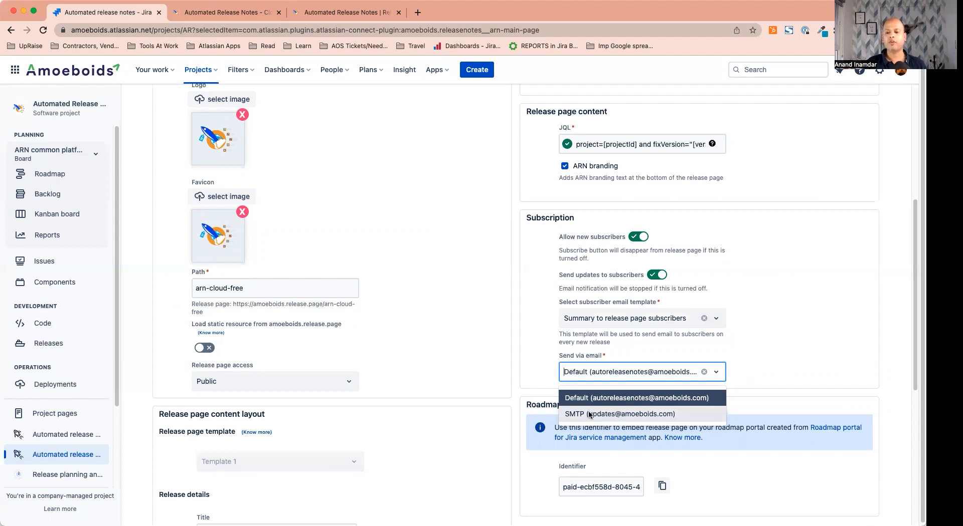
left_click(772, 361)
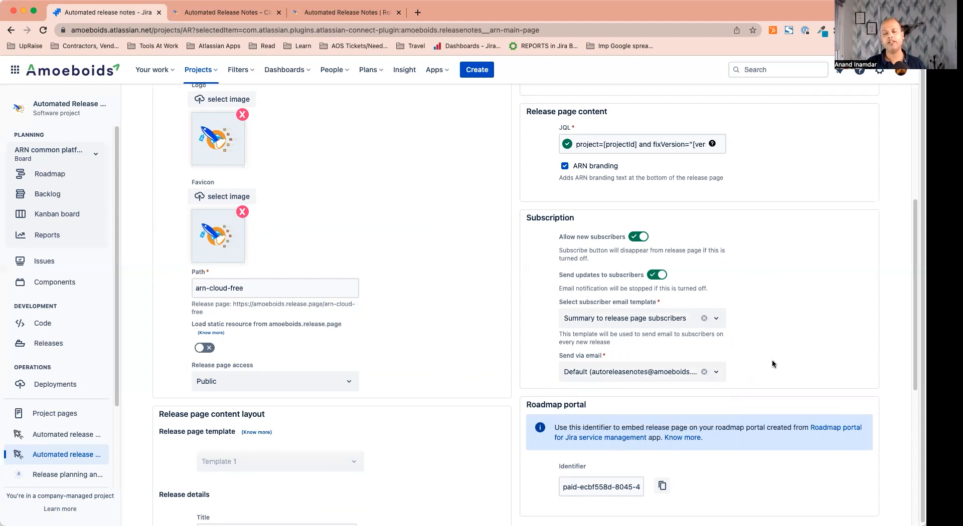
scroll(772, 364, "up", 1)
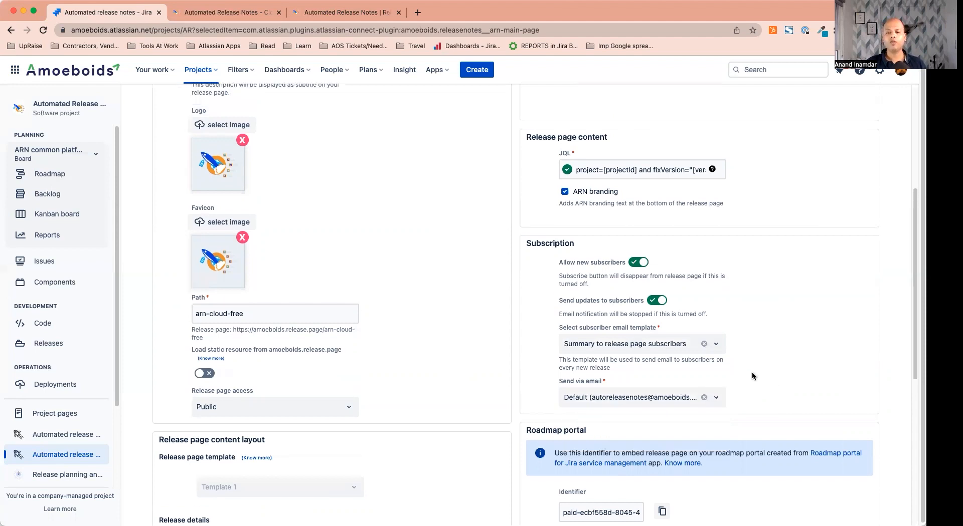
scroll(752, 374, "down", 1)
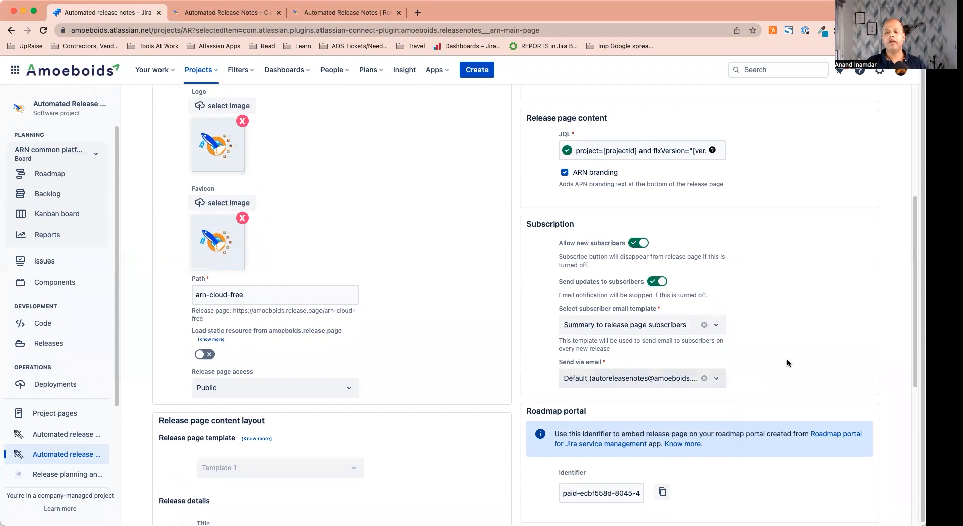
left_click(602, 368)
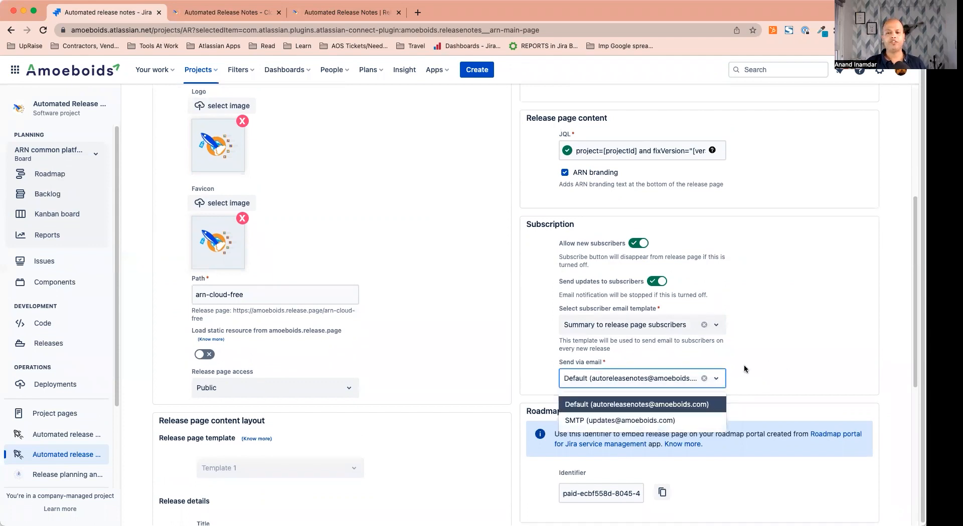
left_click(710, 343)
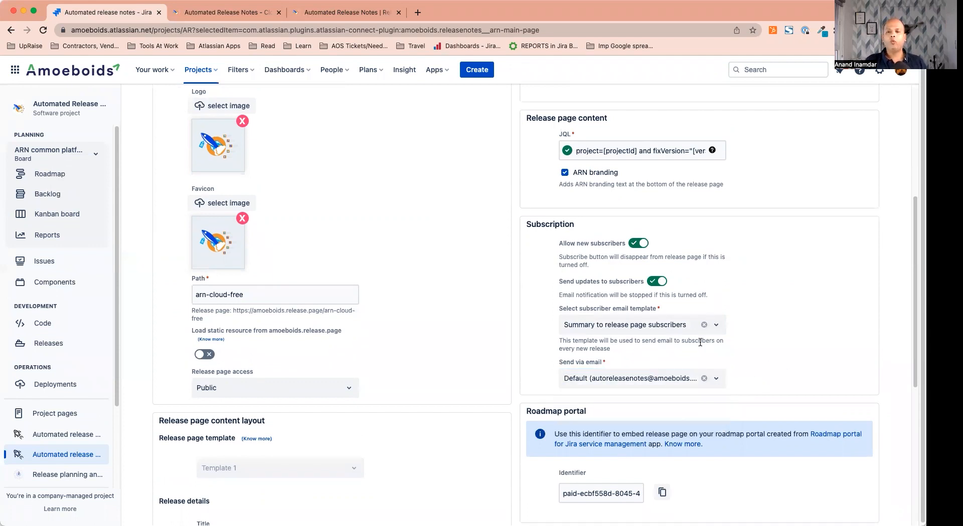
scroll(700, 342, "down", 5)
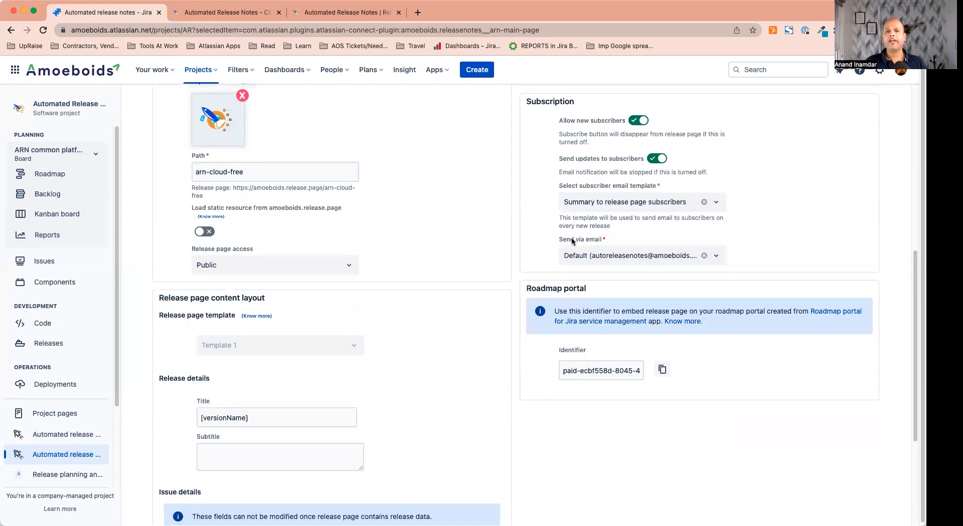
Open the Subscribe now form on the public Cloud (Free) page and focus its Email field
left_click(240, 15)
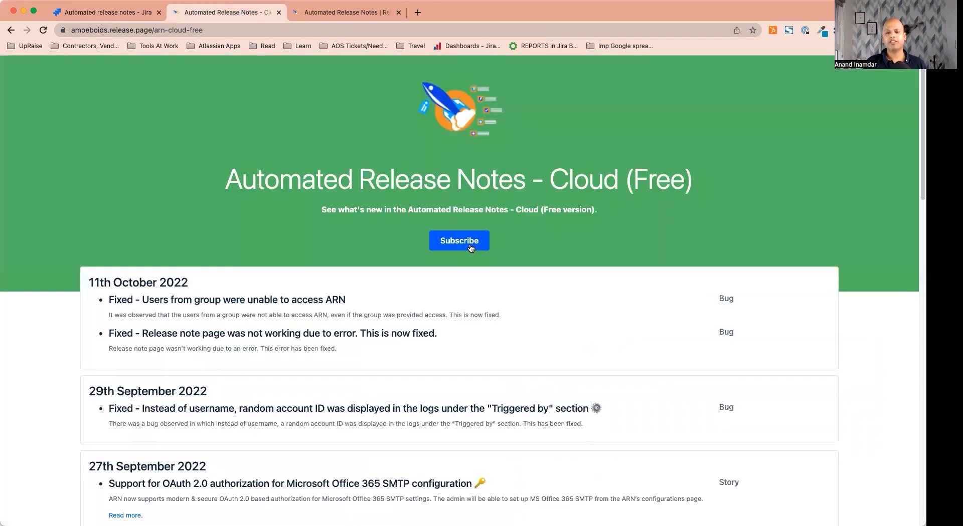
left_click(470, 248)
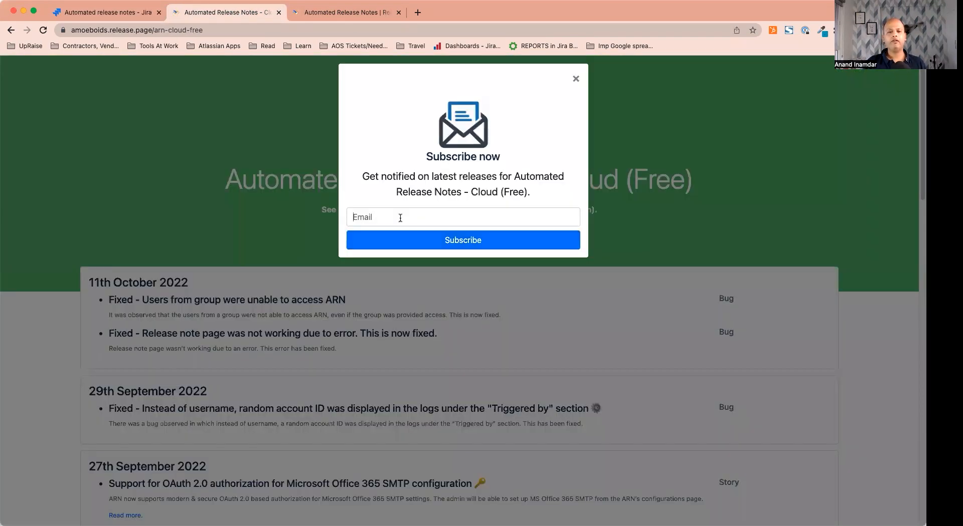
left_click(400, 218)
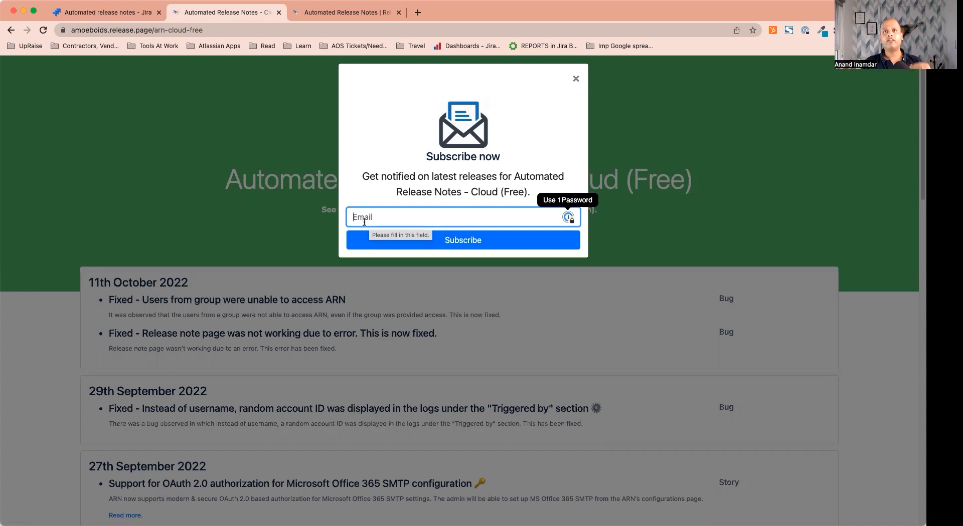
Open mailinator.com in a new tab and request the public inbox 'releasepage'
left_click(420, 12)
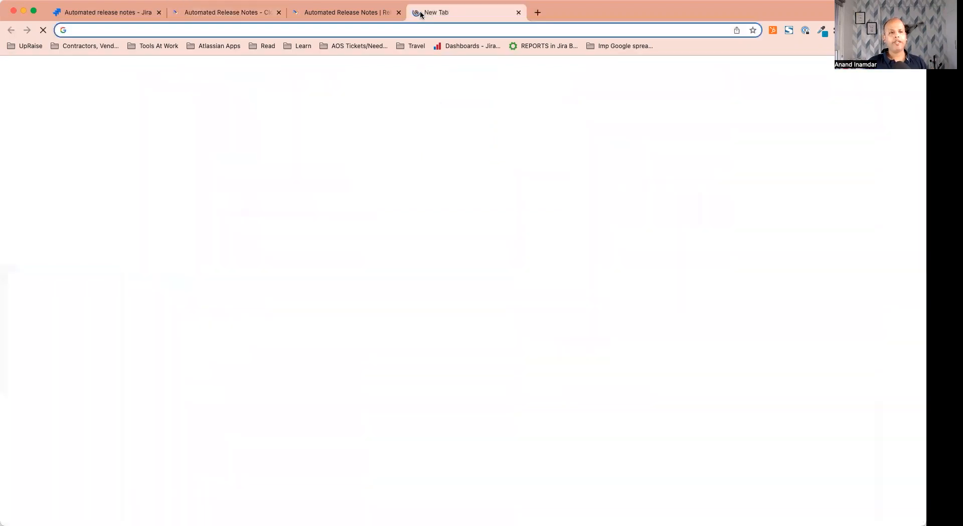
type("mailinator.com")
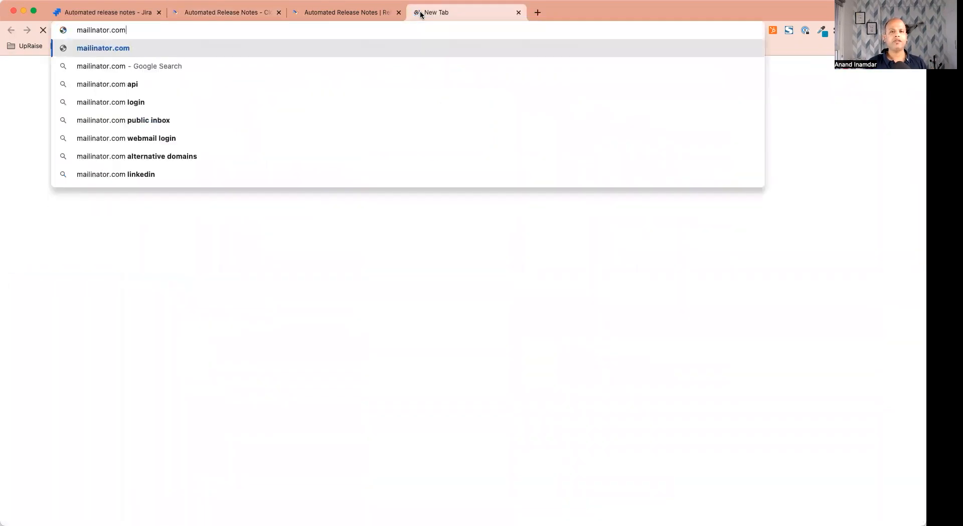
key("Return")
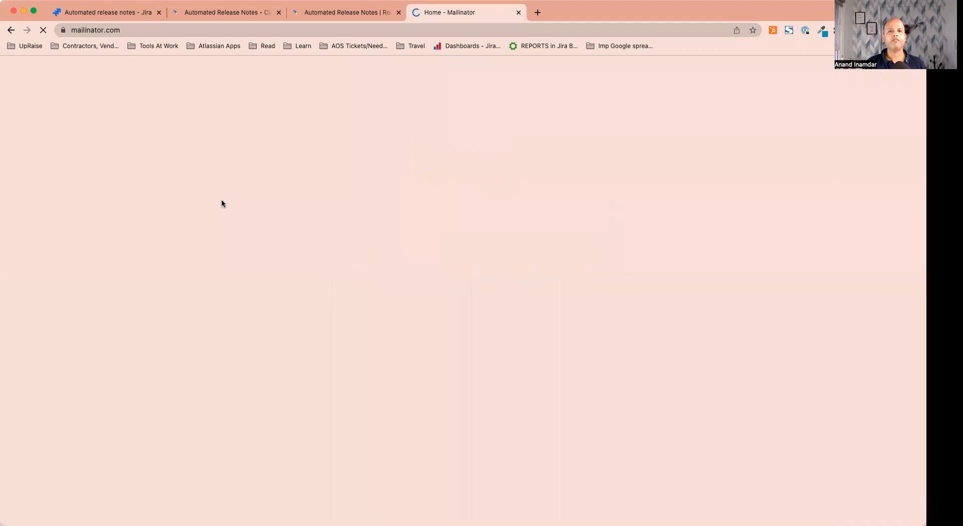
left_click(231, 68)
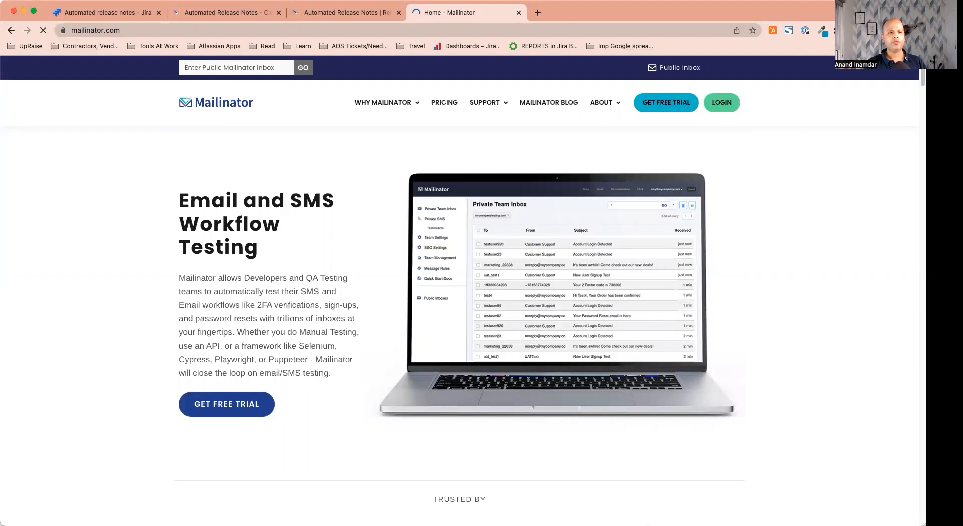
type("releasepage")
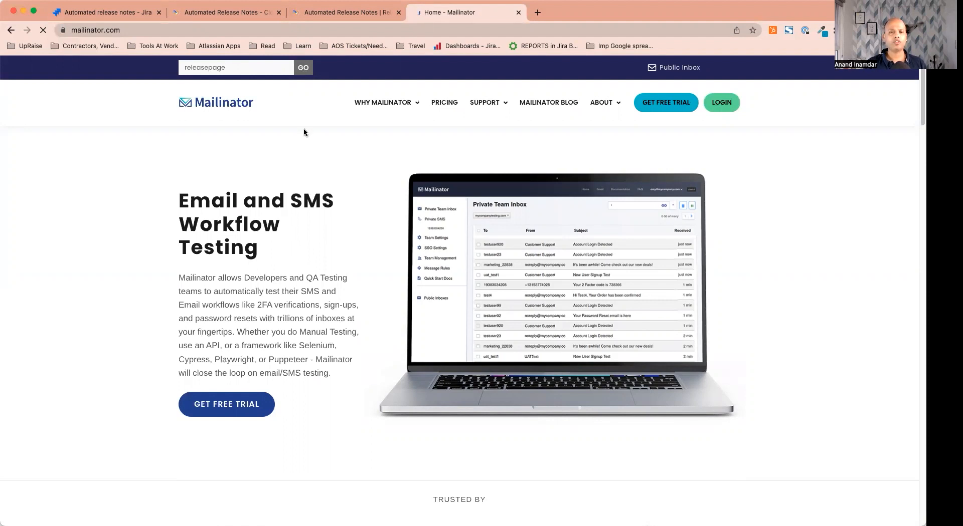
left_click(219, 14)
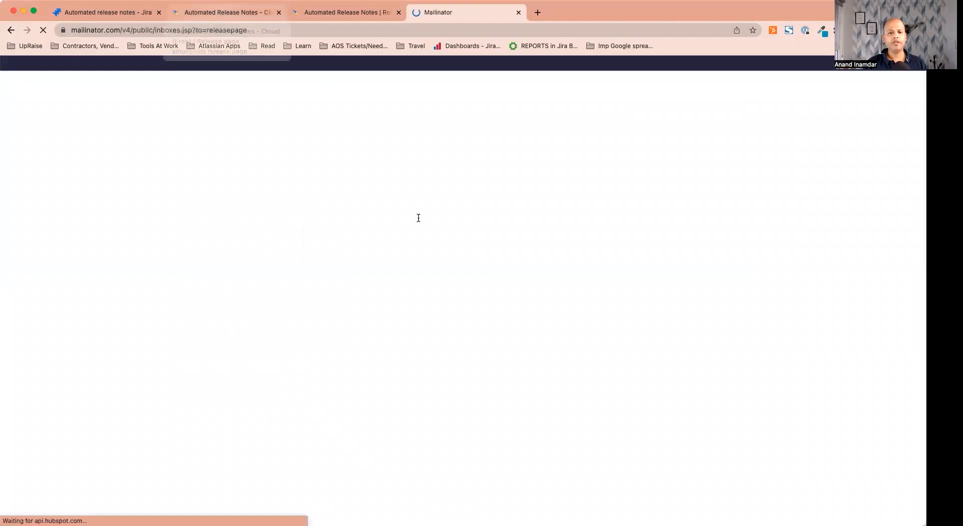
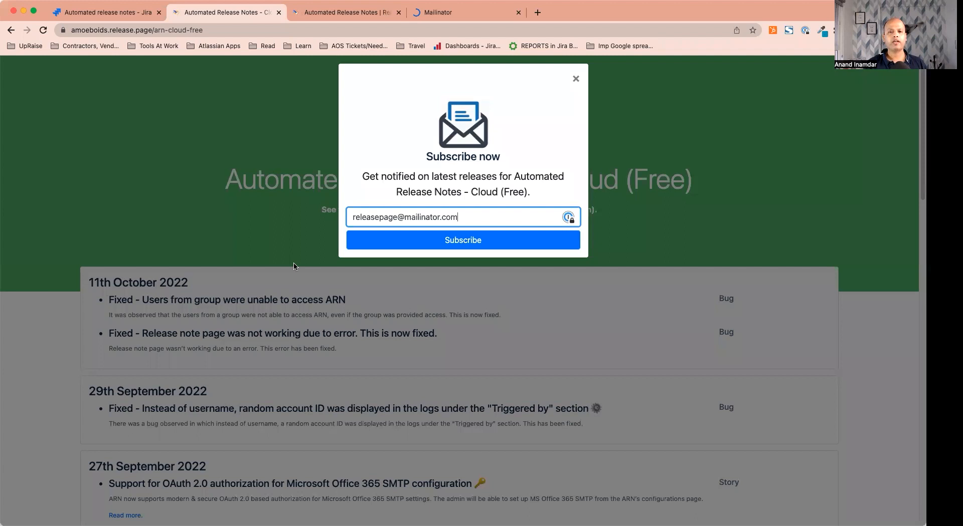
Subscribe the Mailinator test address to the Cloud (Free) release page, then go to the Mailinator inbox
key("Return")
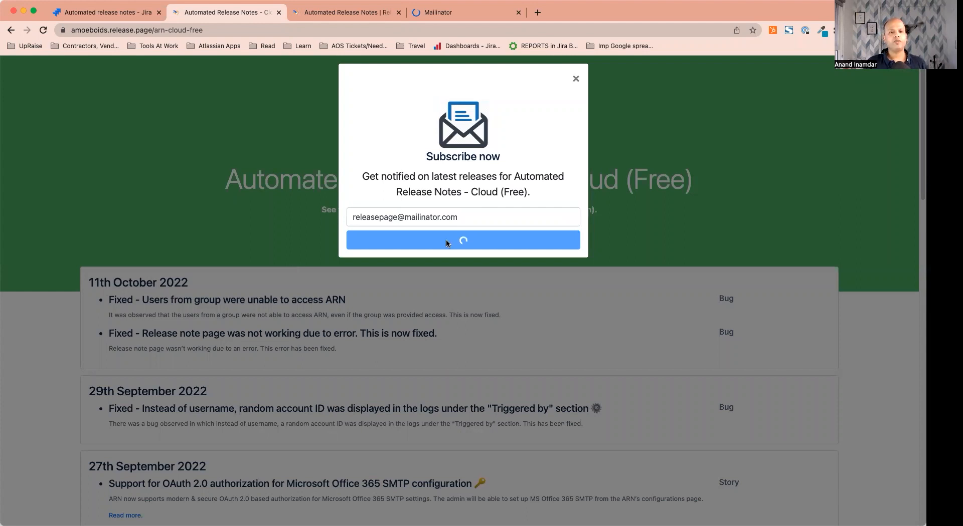
key("ctrl+Tab")
key("ctrl+Tab")
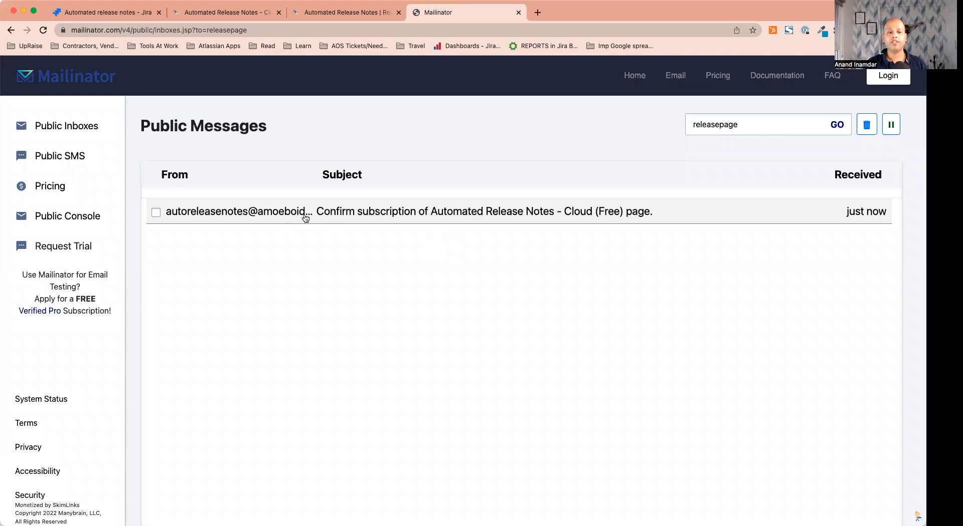
Open the 'Confirm your subscription' email for the Cloud (Free) page and read through it
left_click(352, 213)
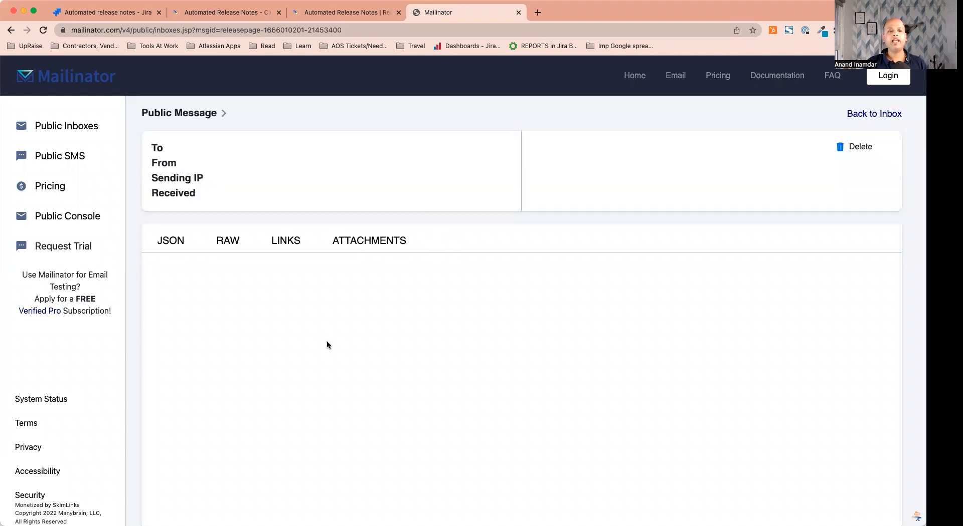
scroll(374, 323, "down", 3)
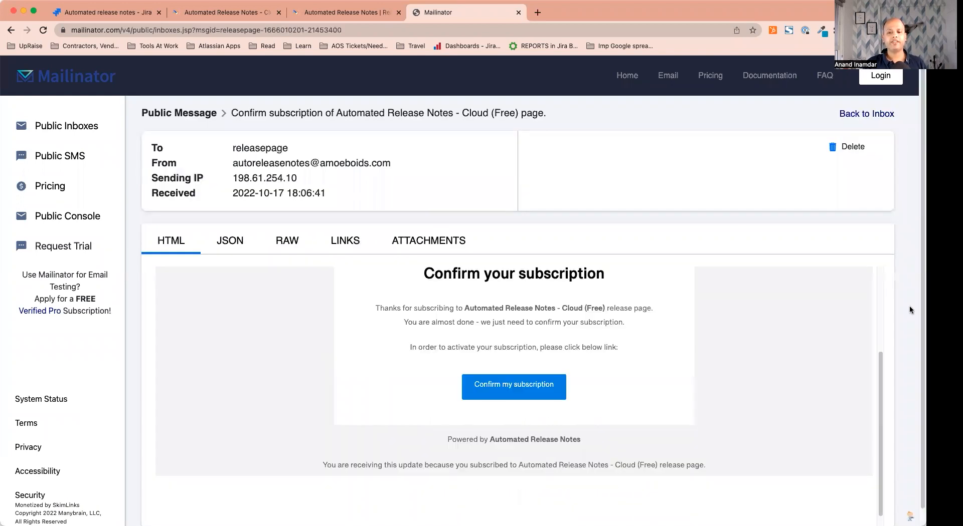
scroll(915, 298, "up", 3)
scroll(914, 286, "down", 1)
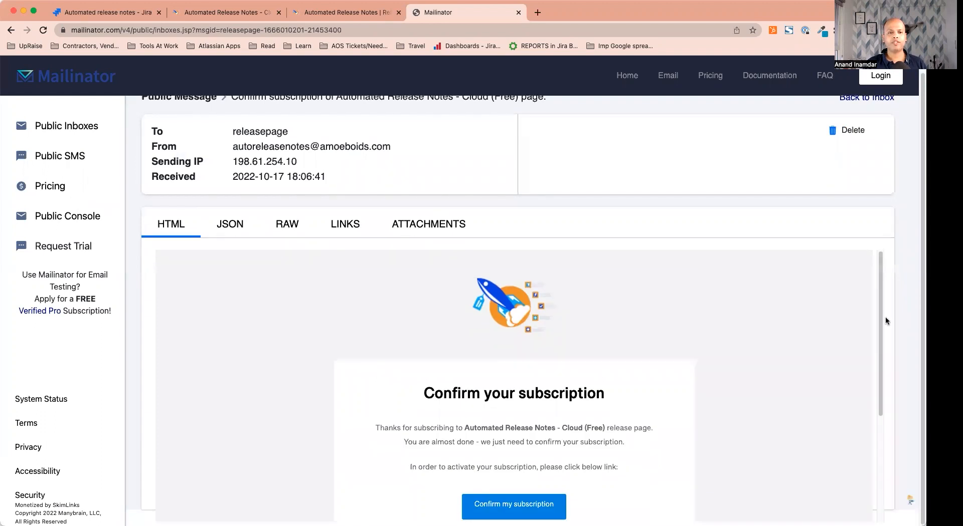
scroll(533, 410, "down", 1)
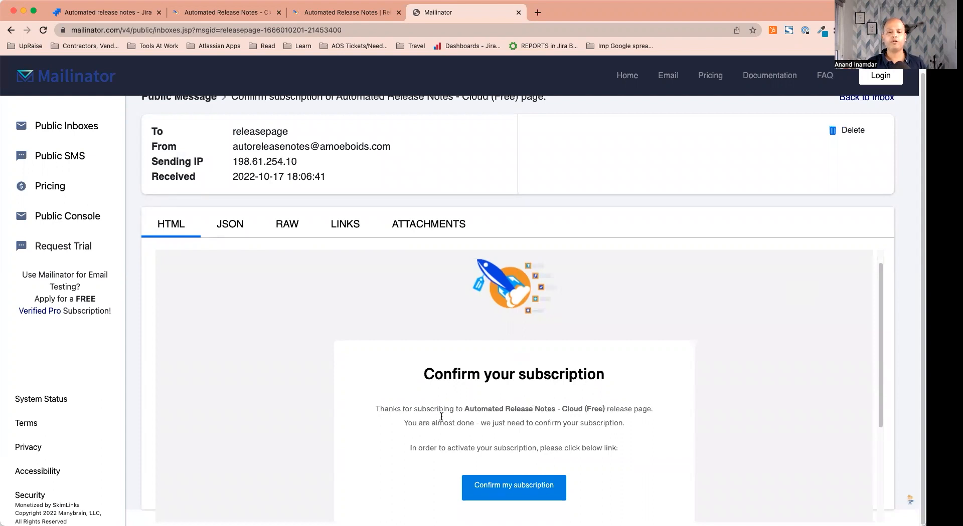
scroll(603, 416, "down", 2)
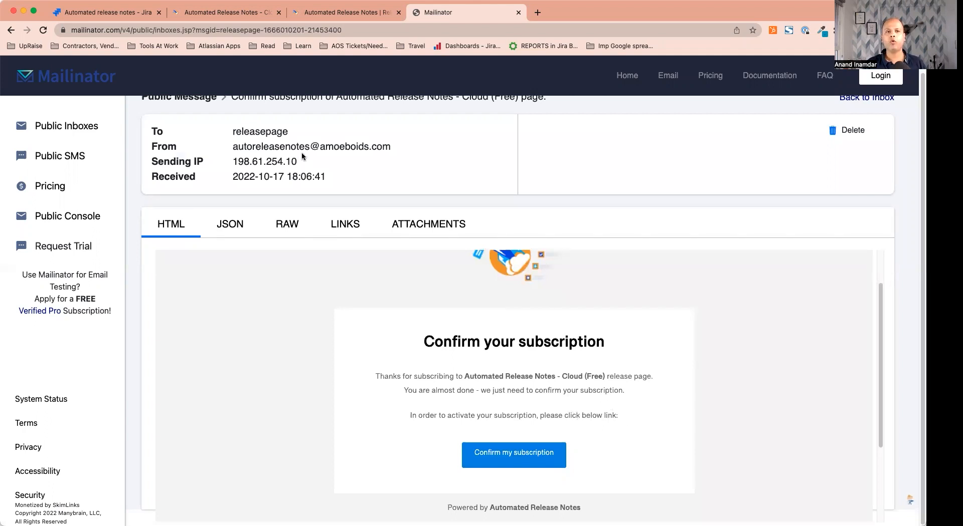
Back in Jira, open the subscriber list of the Automated Release Notes - Cloud (Free) page
left_click(113, 14)
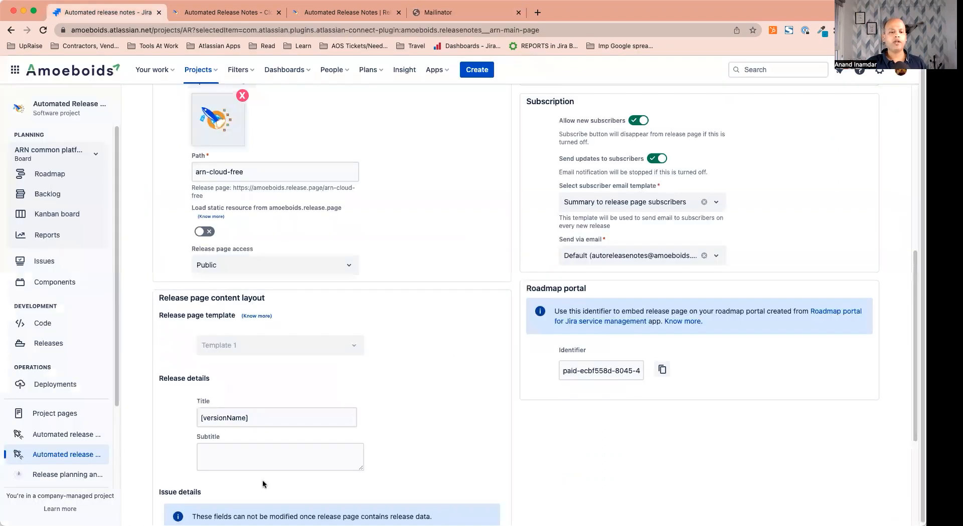
scroll(263, 480, "down", 4)
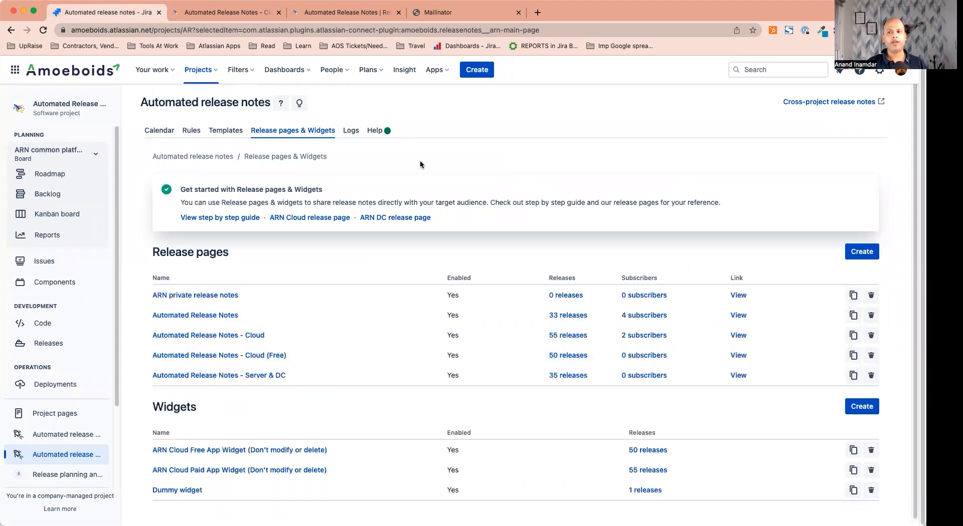
left_click(341, 134)
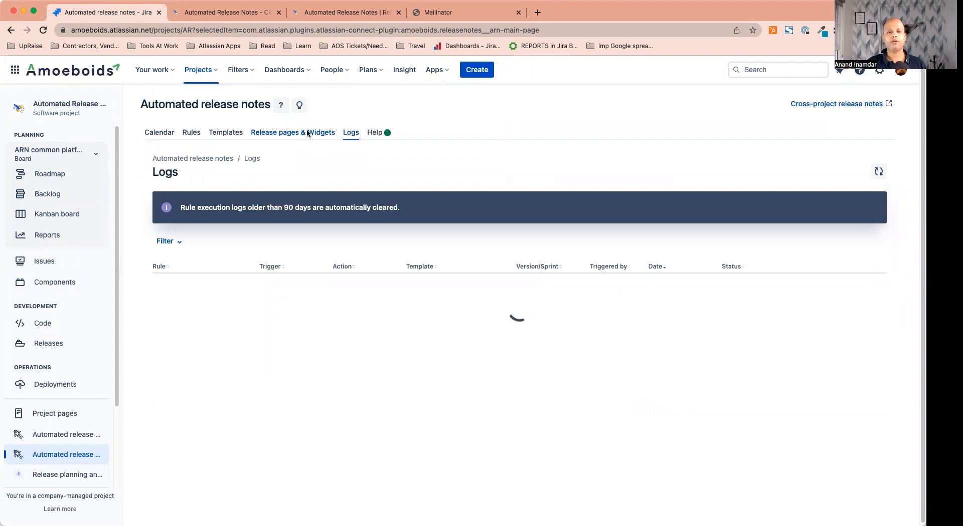
left_click(305, 134)
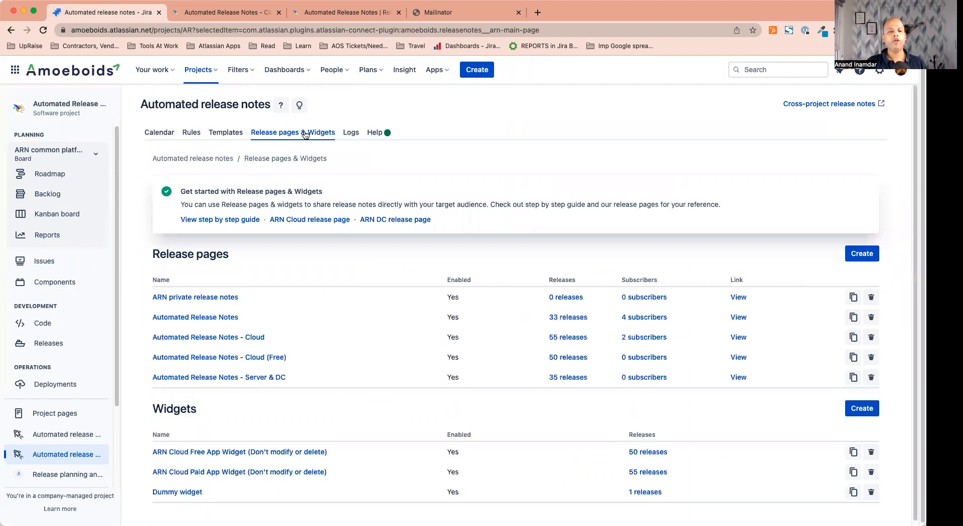
left_click(645, 357)
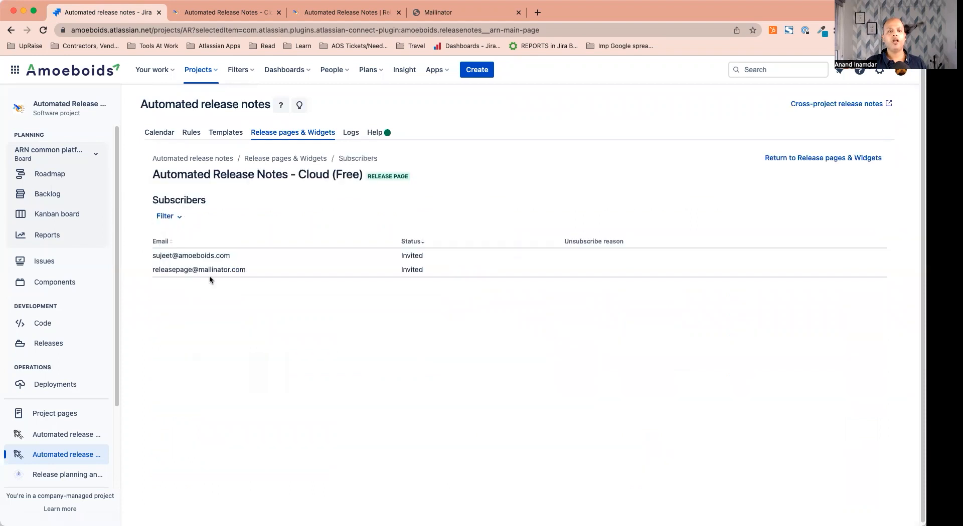
Select the newly listed Mailinator test address, still marked Invited, then return to the email
double_click(176, 271)
triple_click(177, 270)
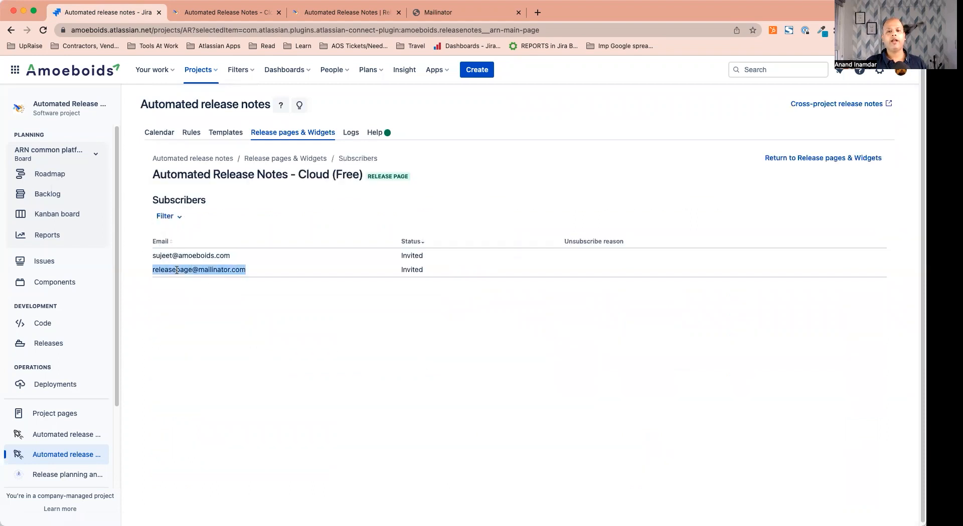
left_click_drag(174, 273, 254, 273)
left_click_drag(165, 270, 152, 270)
left_click(438, 14)
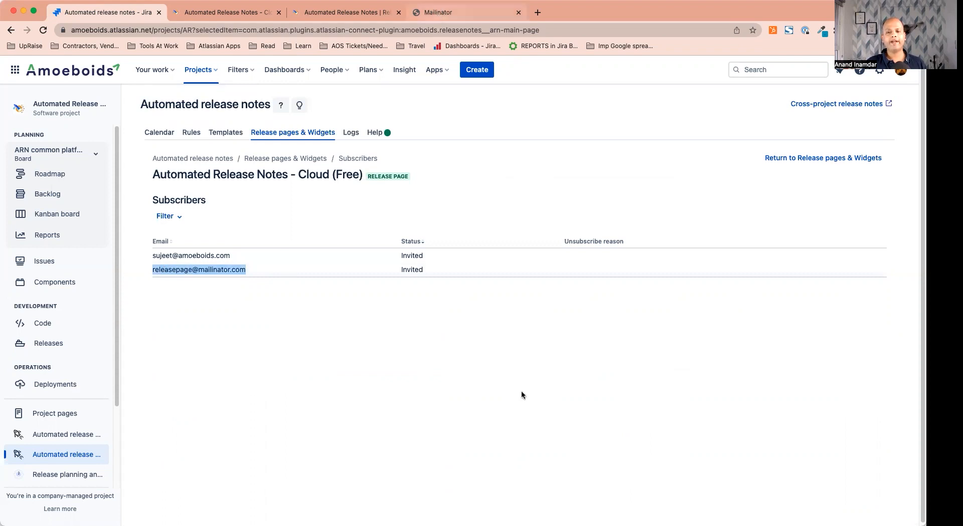
Confirm the subscription from the email, close the thank-you page and return to Jira
left_click(526, 456)
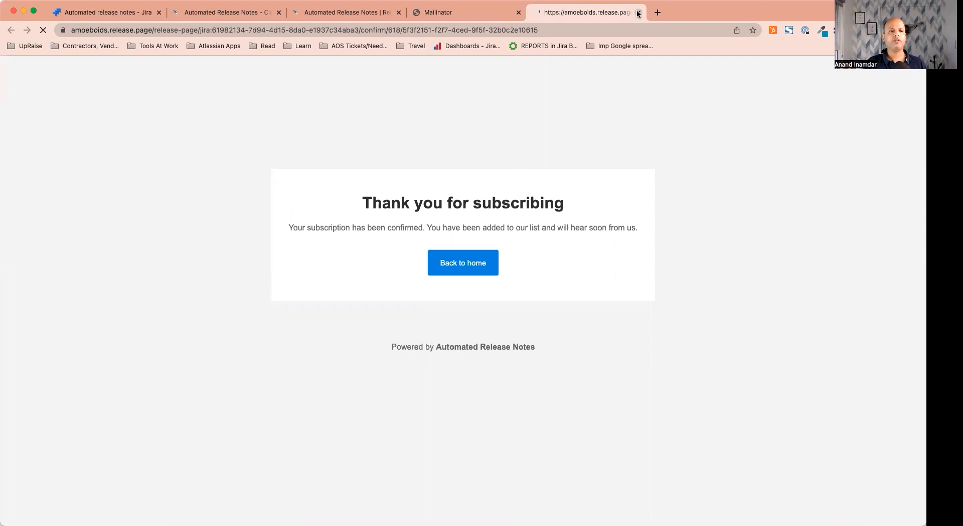
key("super+w")
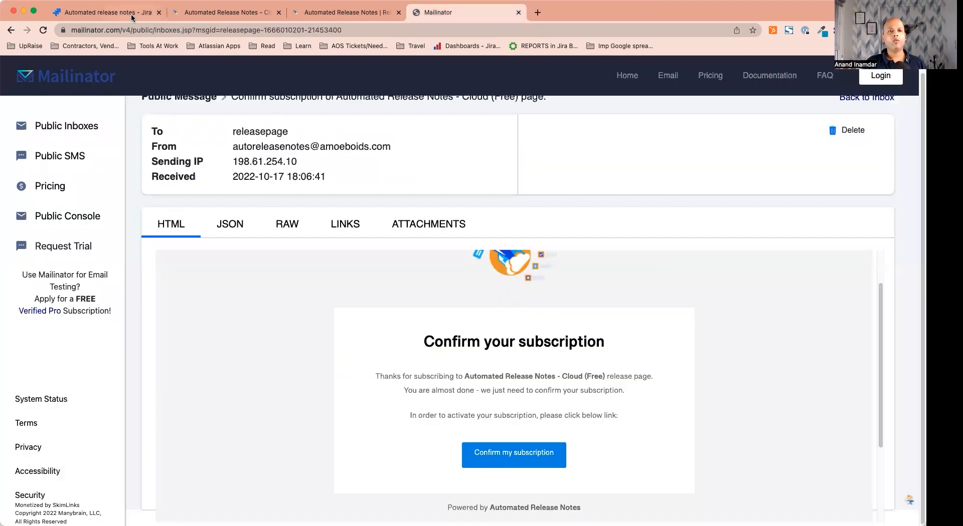
left_click(132, 17)
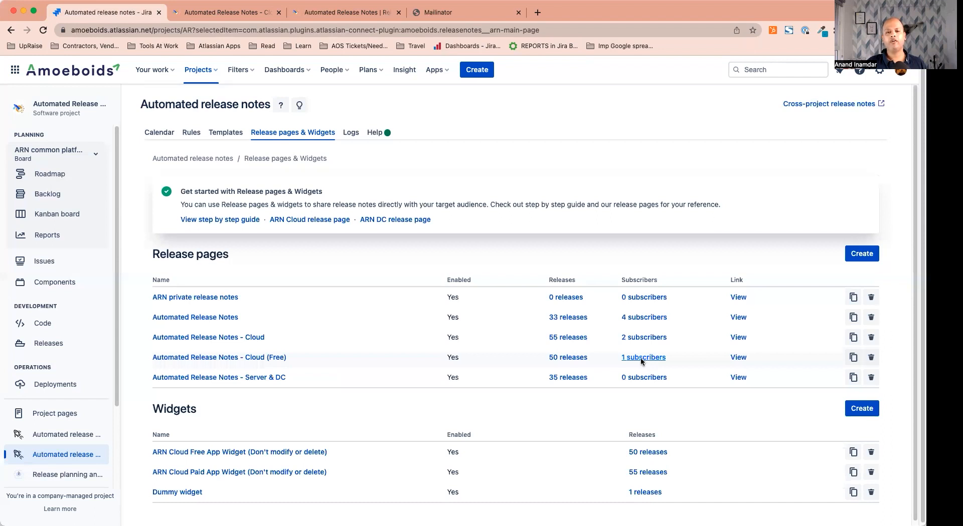
Check that the Mailinator test address now shows Subscribed in the Cloud (Free) subscriber list
left_click(642, 358)
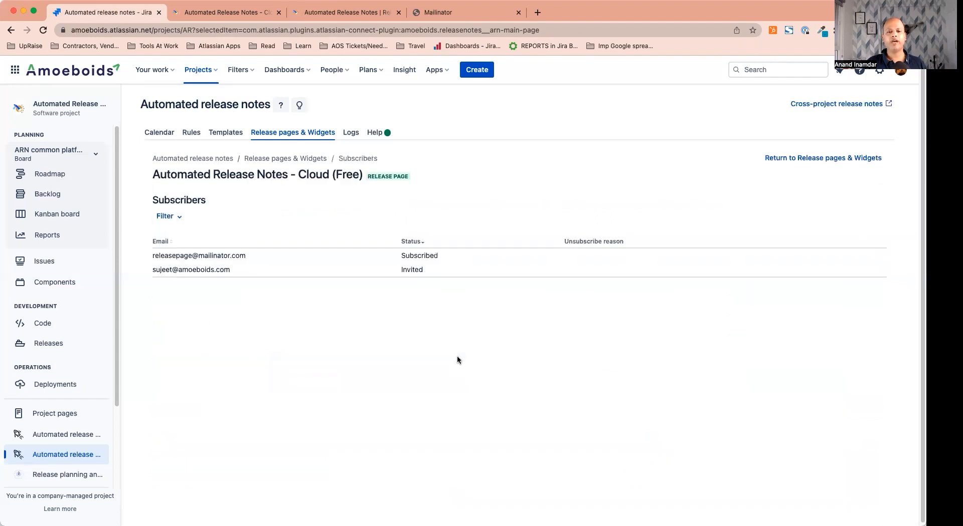
double_click(419, 254)
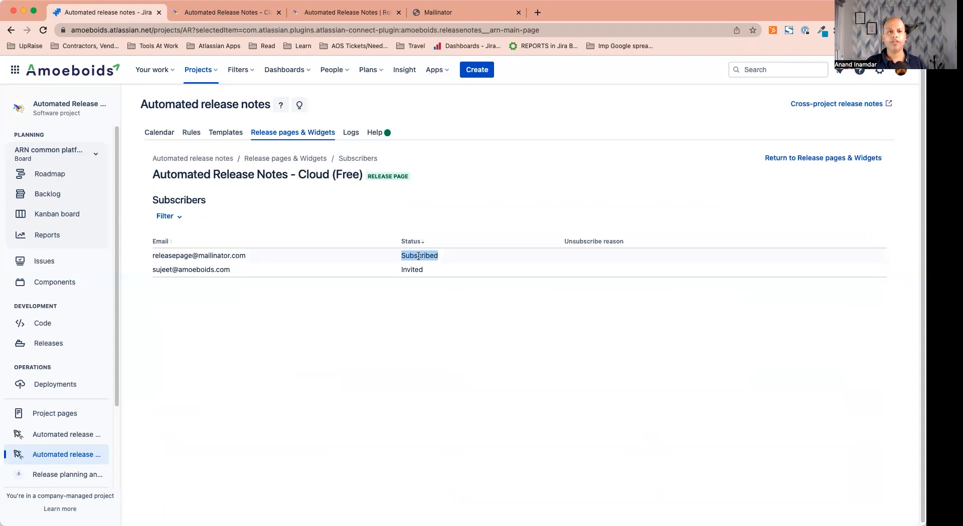
left_click(309, 159)
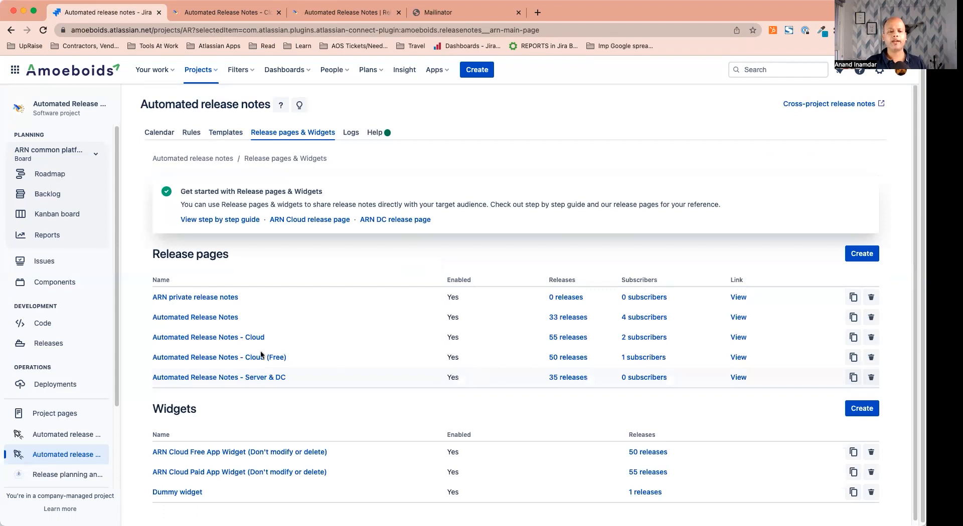
Open the Cloud (Free) release page settings and scroll through them
left_click(255, 359)
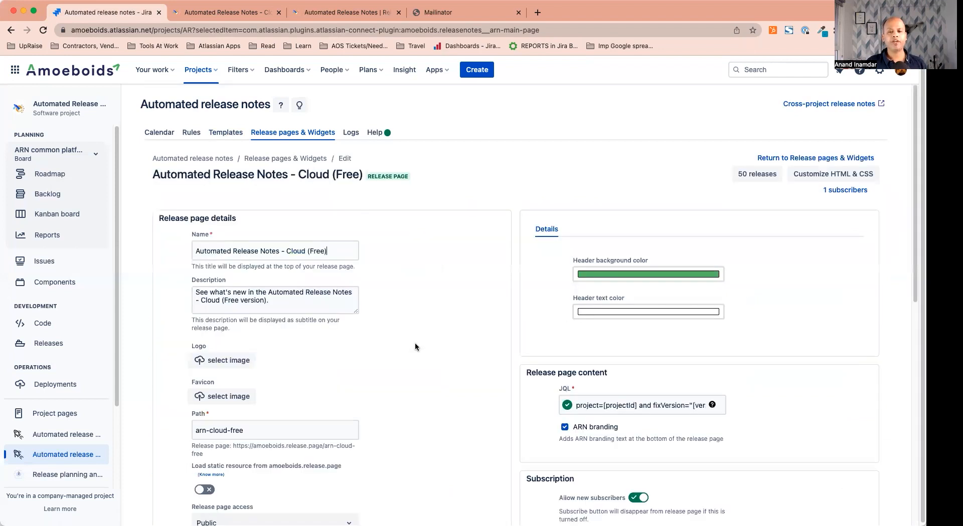
scroll(415, 347, "down", 5)
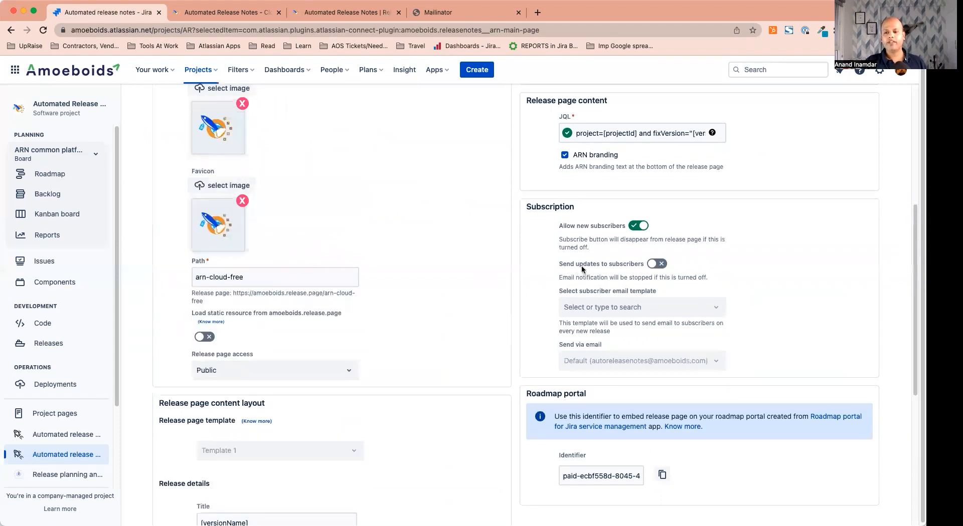
scroll(571, 288, "down", 5)
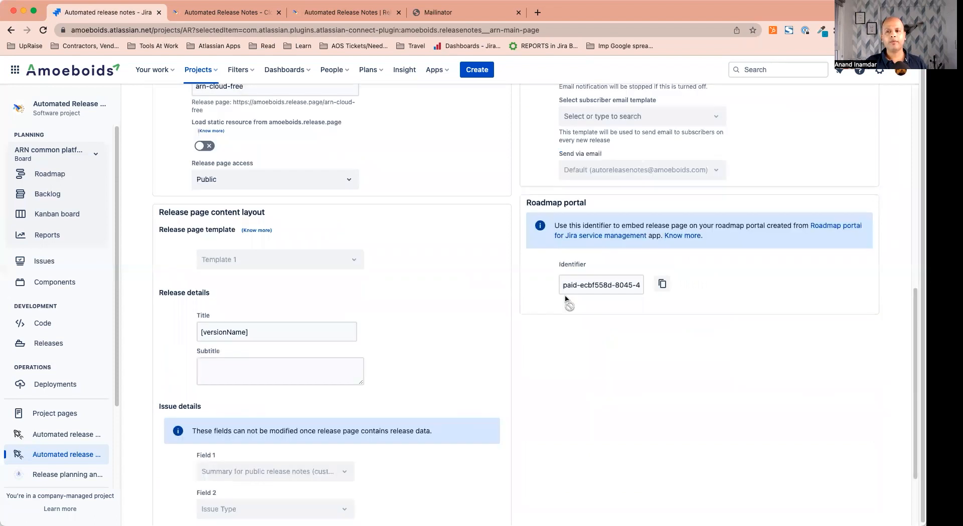
scroll(565, 300, "down", 3)
scroll(612, 313, "up", 9)
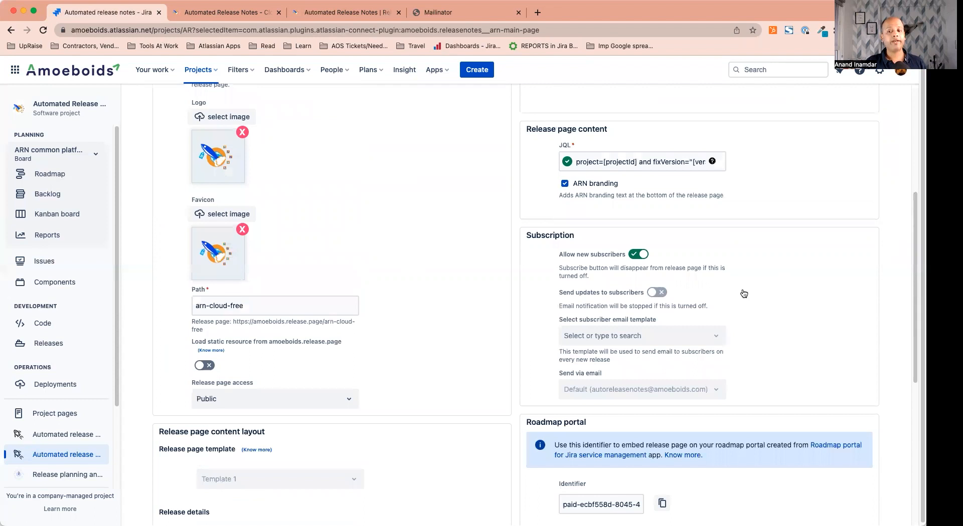
Turn on subscriber updates with the 'Summary to release page subscribers' template and save
left_click(700, 340)
left_click(672, 361)
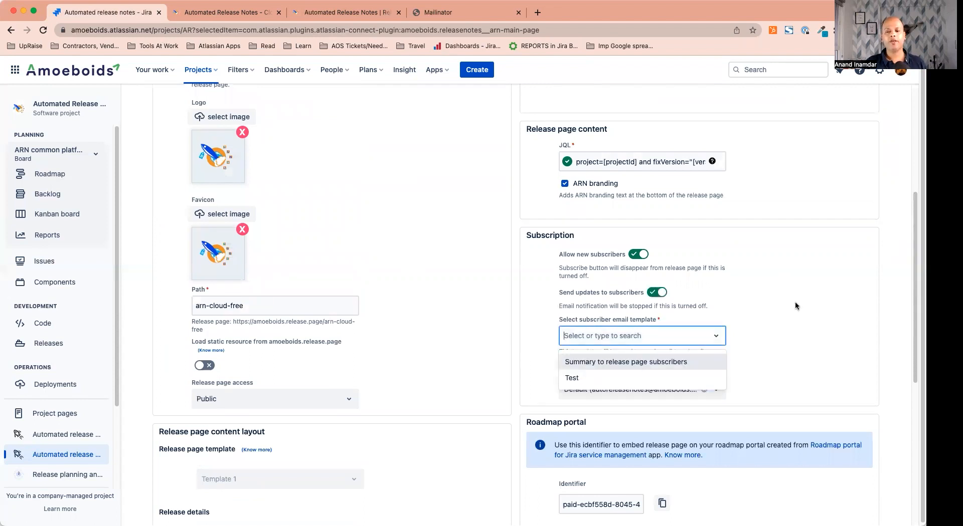
scroll(645, 326, "down", 5)
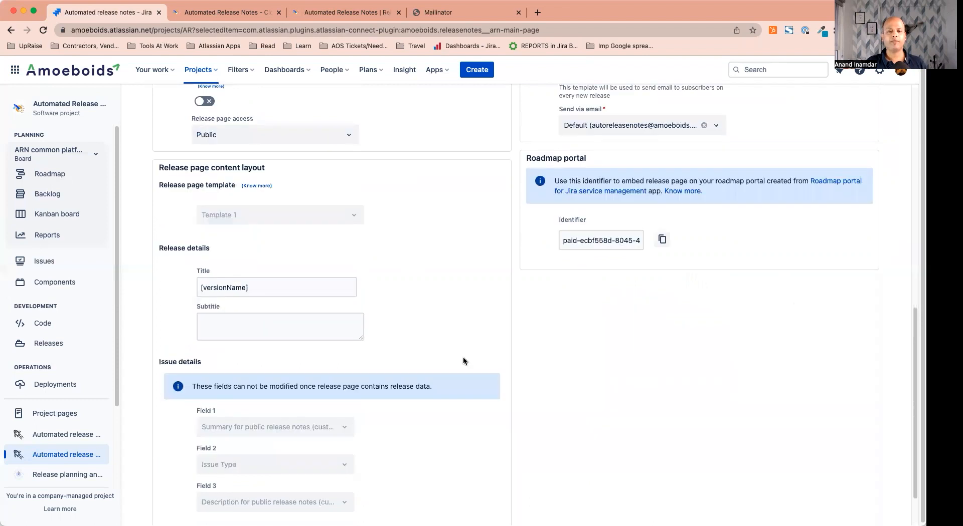
scroll(376, 406, "down", 2)
left_click(213, 490)
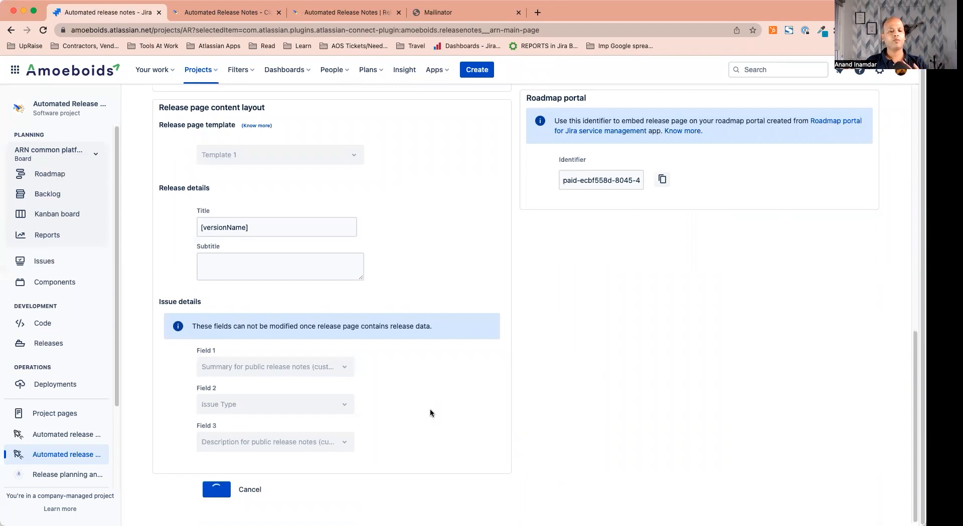
scroll(396, 419, "up", 3)
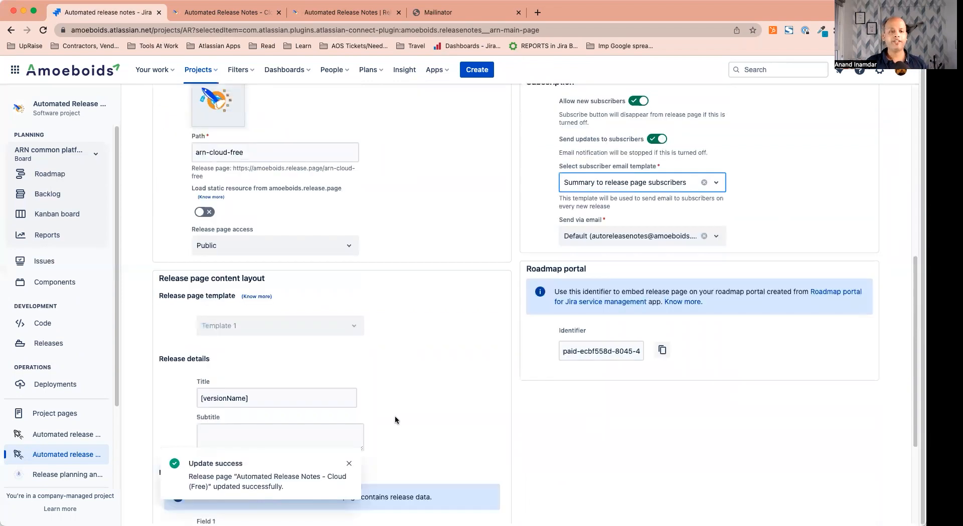
scroll(396, 419, "up", 8)
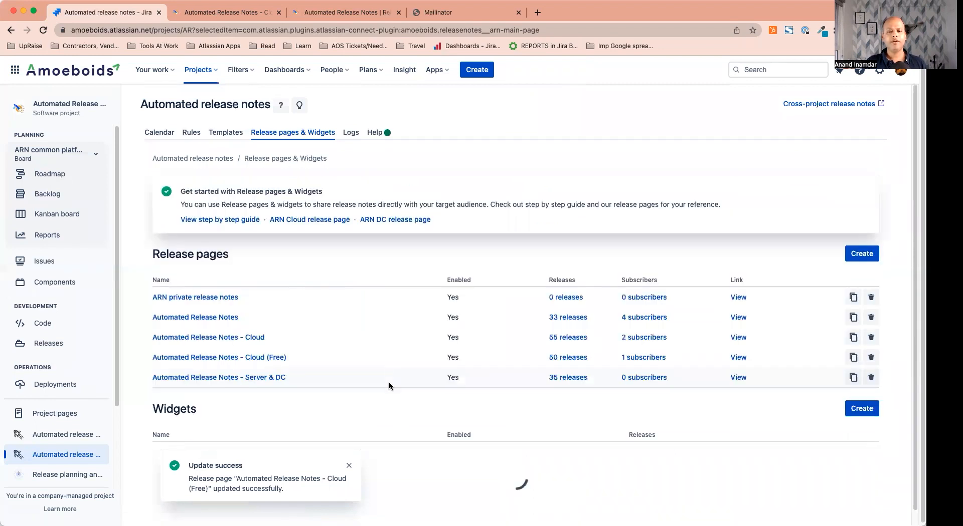
left_click(252, 359)
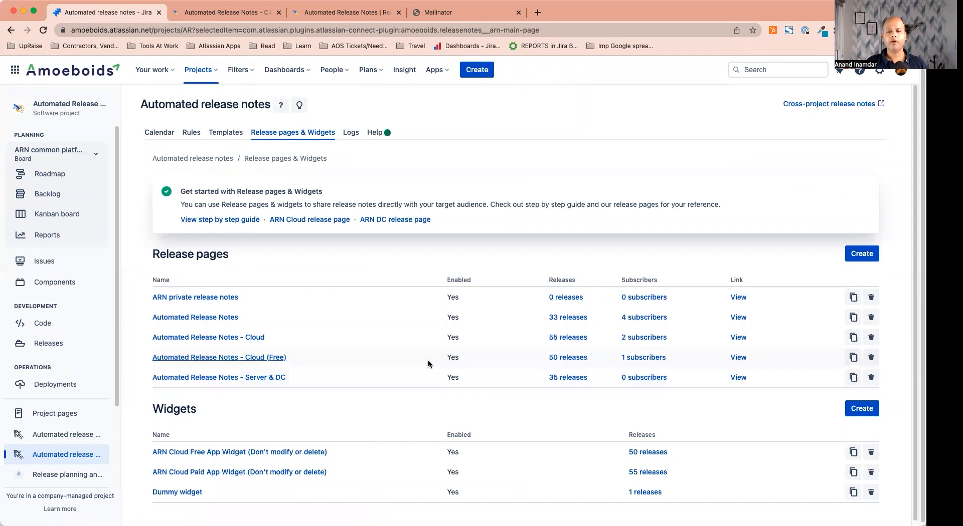
scroll(428, 361, "down", 5)
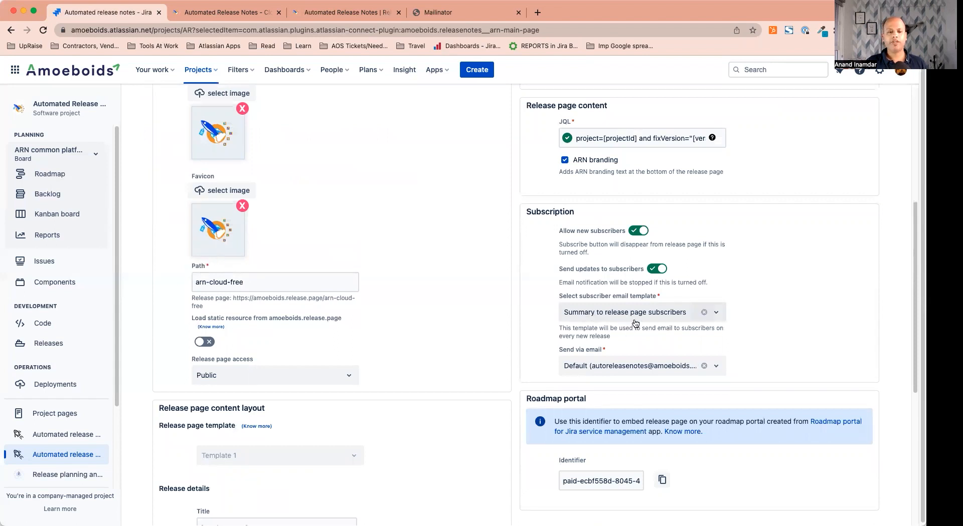
scroll(426, 314, "down", 4)
scroll(426, 314, "up", 9)
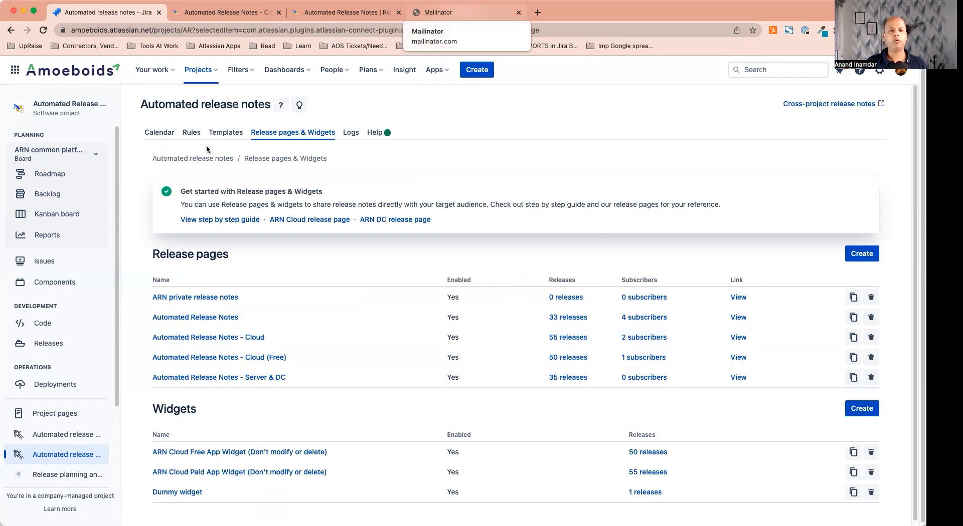
Open rule AOS-4839 and delete its email action
left_click(186, 133)
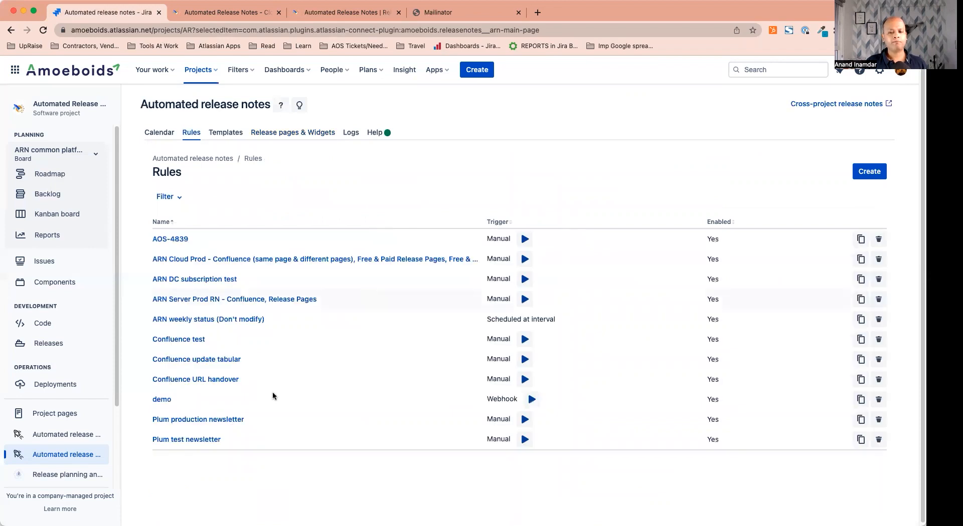
left_click(174, 240)
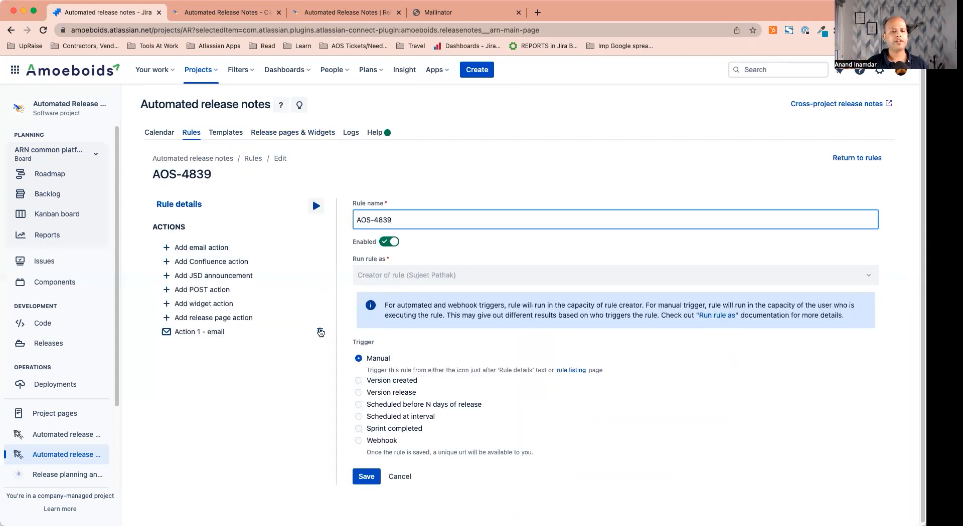
left_click(320, 331)
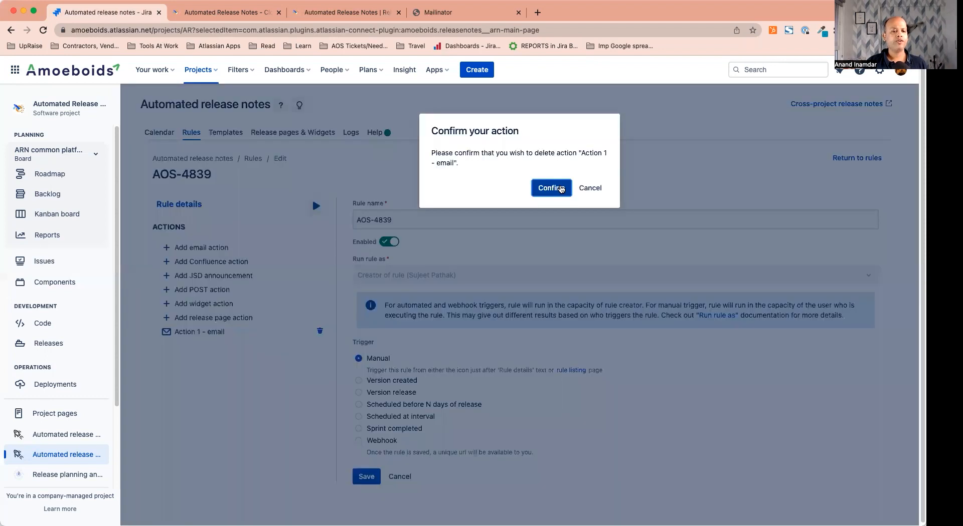
left_click(561, 189)
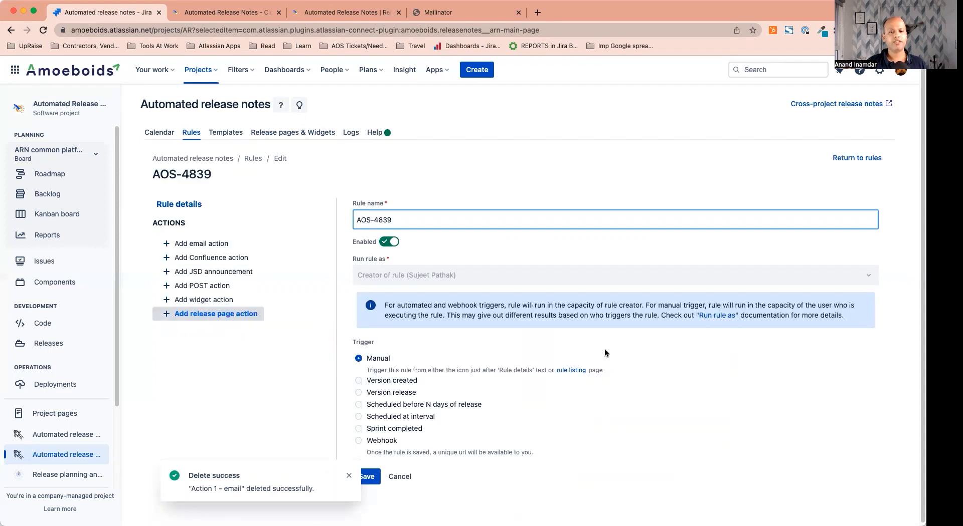
Add a release page action publishing to Automated Release Notes - Cloud (Free)
left_click(436, 256)
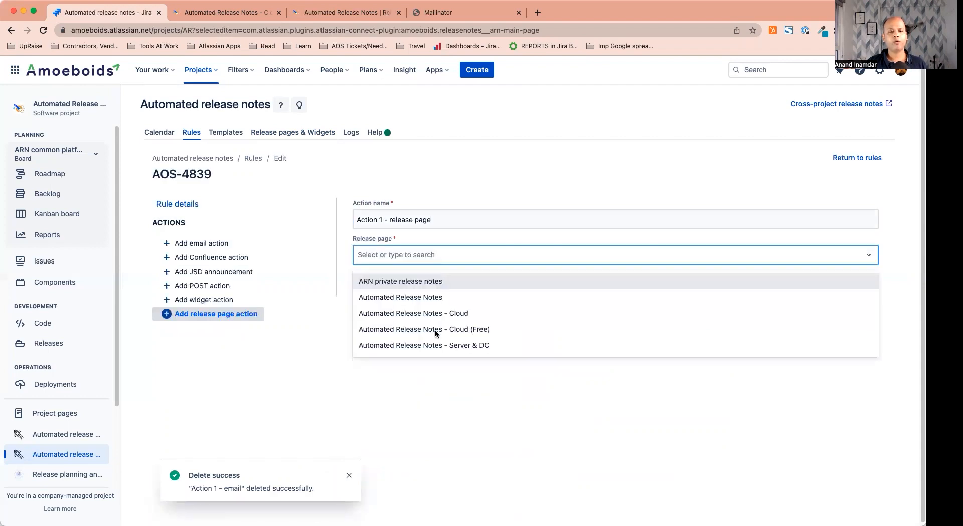
left_click(436, 329)
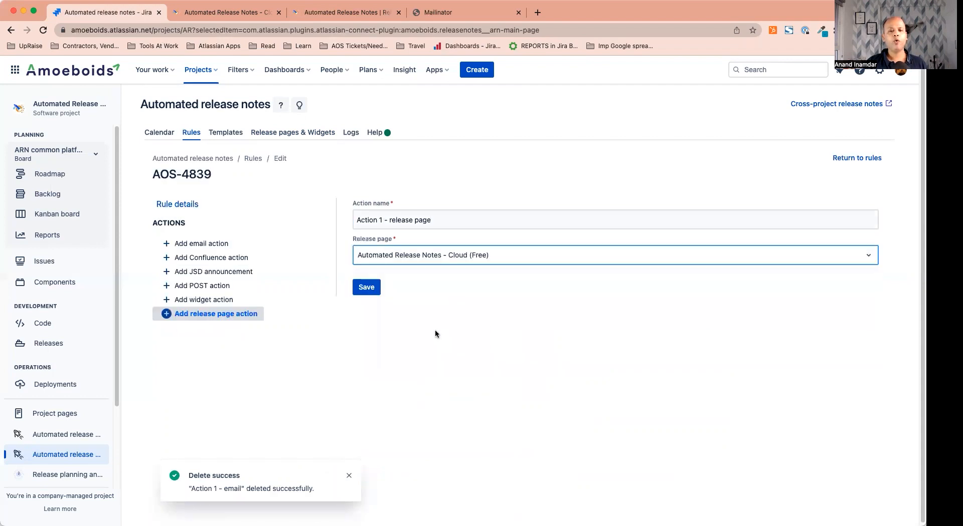
left_click(370, 288)
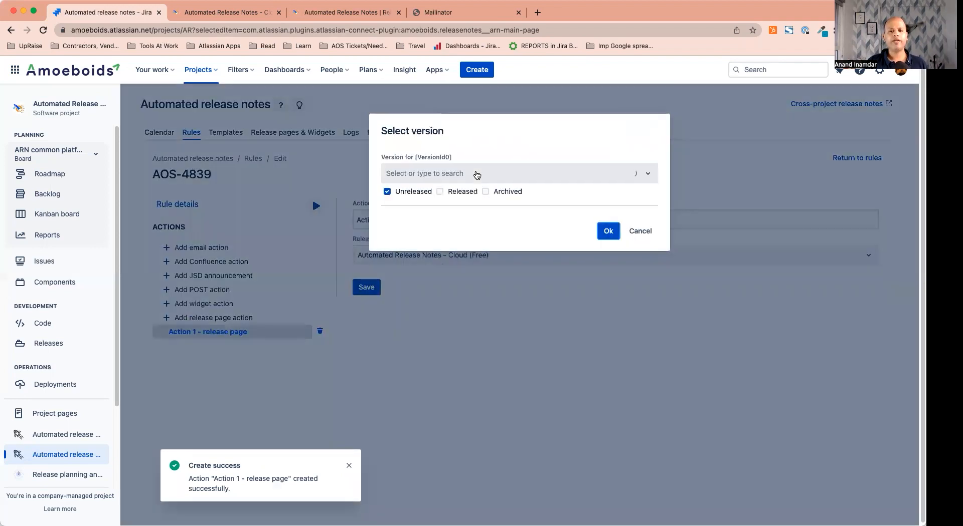
Run AOS-4839 for version 18th October 2022; it fails because the JQL returned no data
left_click(476, 176)
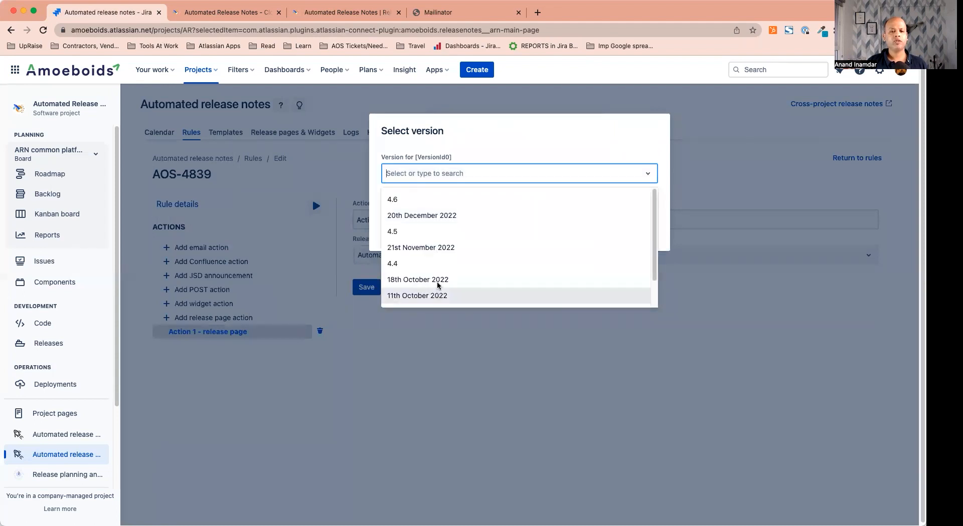
left_click(435, 279)
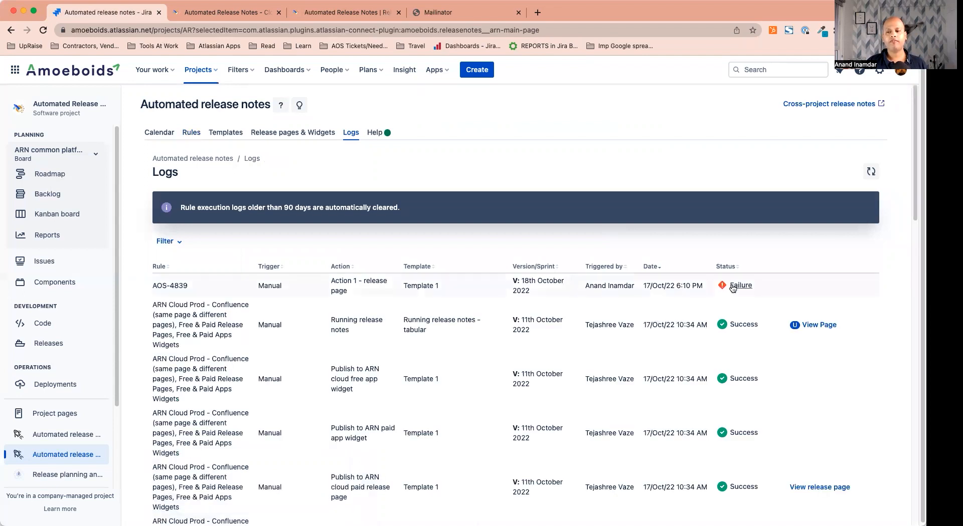
mouse_move(733, 288)
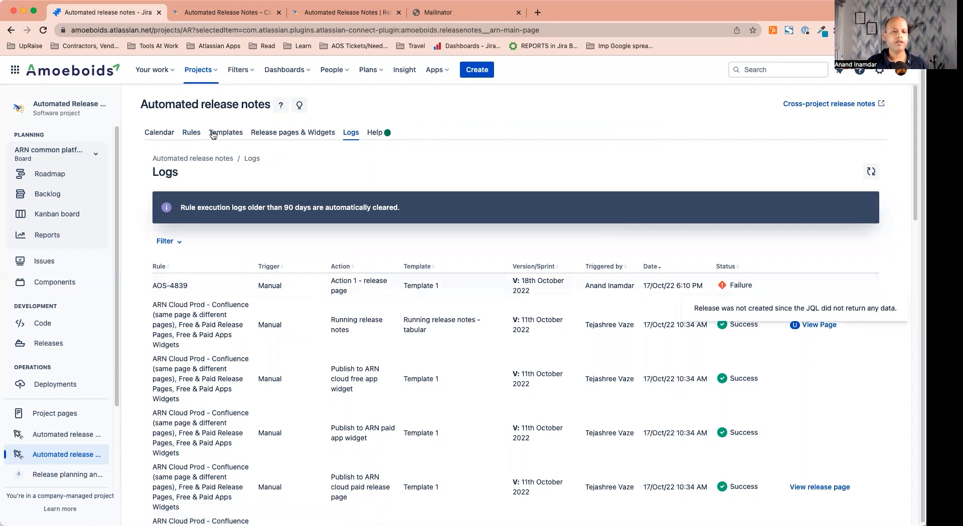
left_click(188, 136)
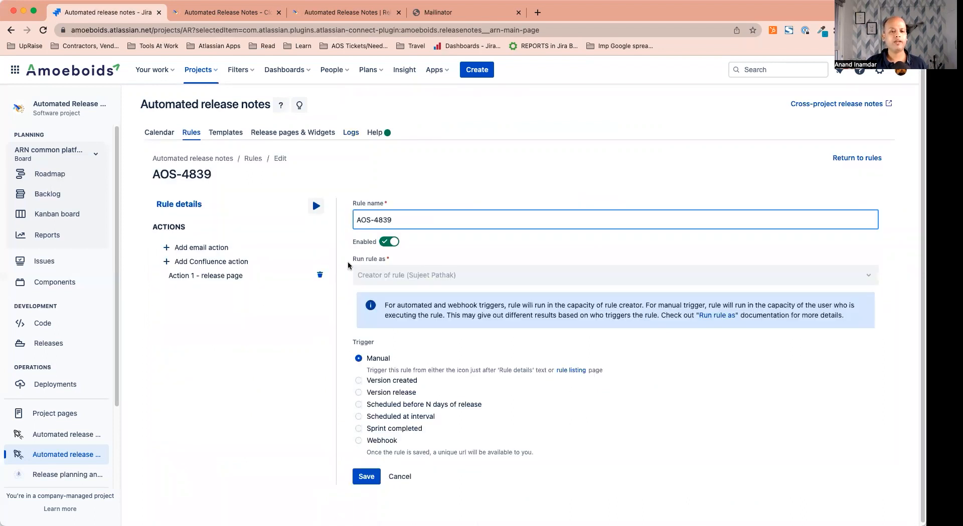
left_click(316, 206)
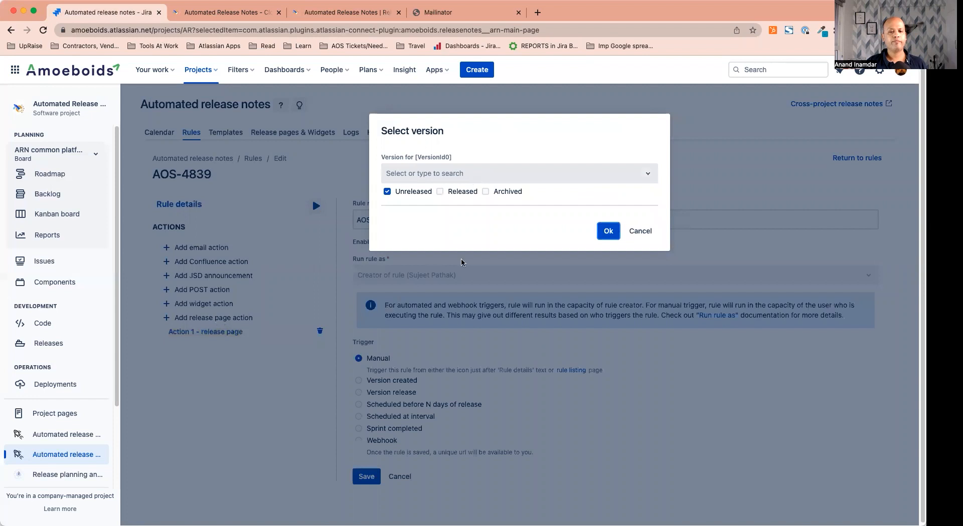
Run AOS-4839 for version 11th October 2022 and refresh the logs to check its status
left_click(472, 178)
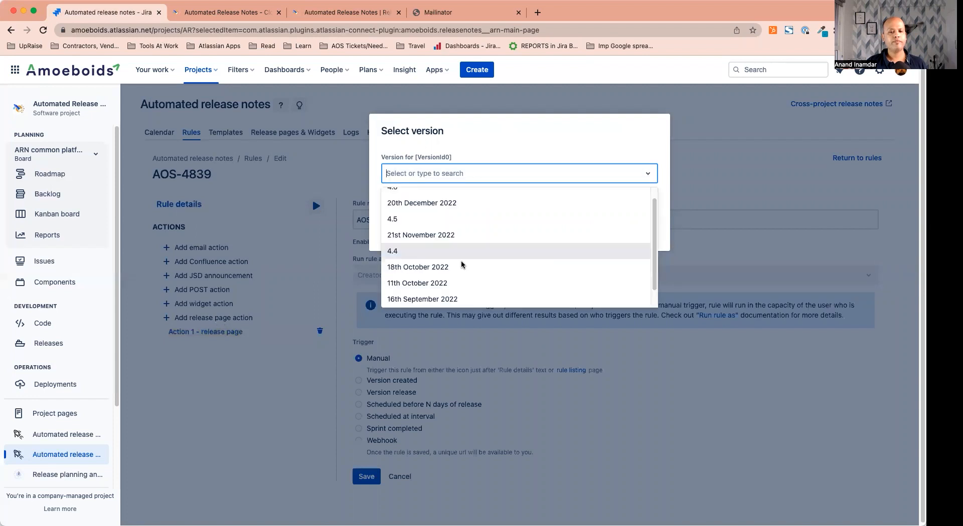
scroll(461, 264, "down", 1)
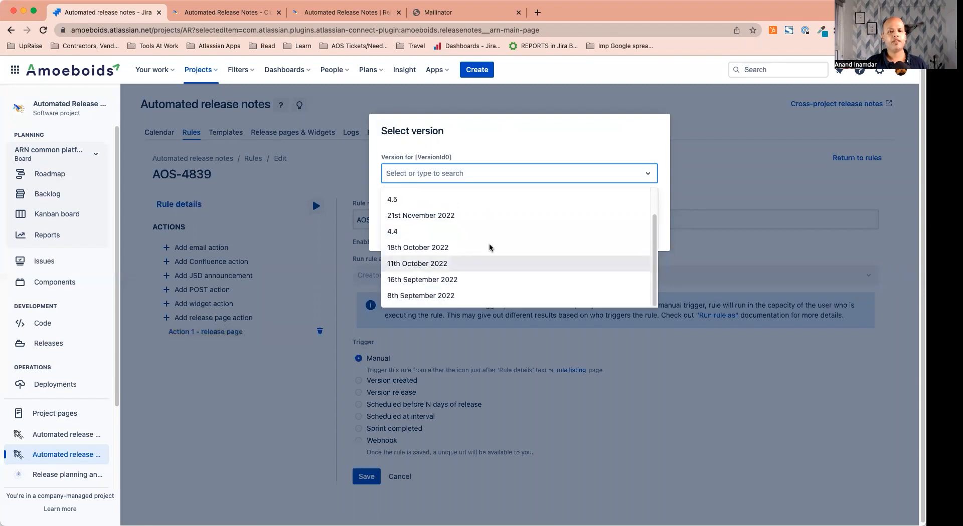
key("Return")
left_click(607, 231)
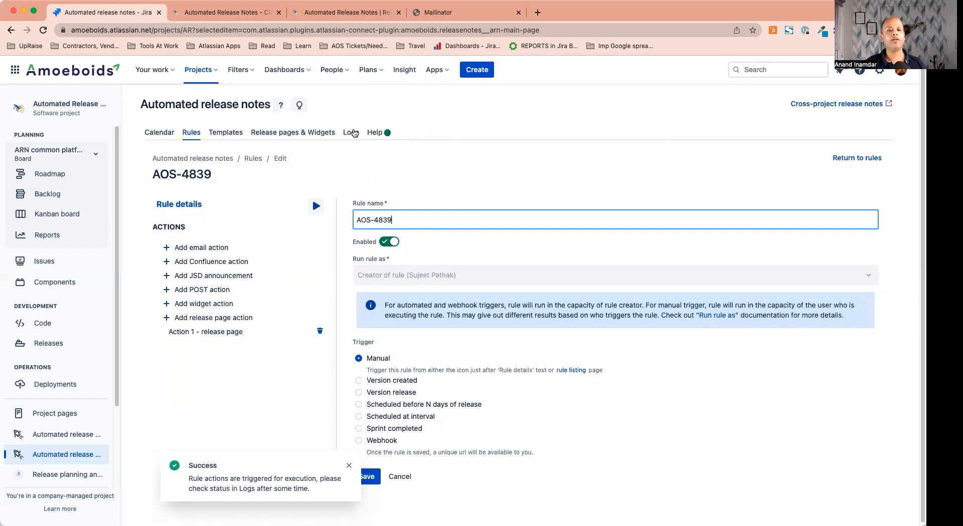
left_click(352, 133)
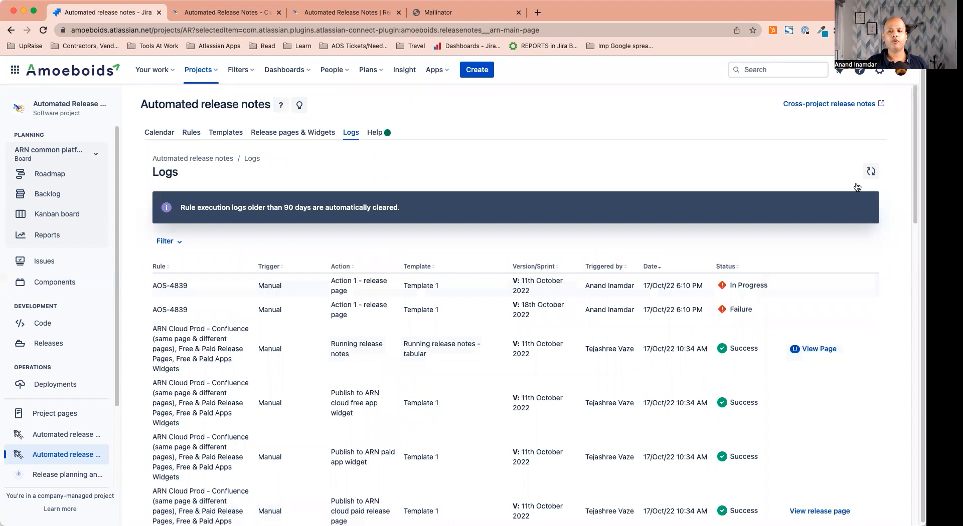
left_click(870, 172)
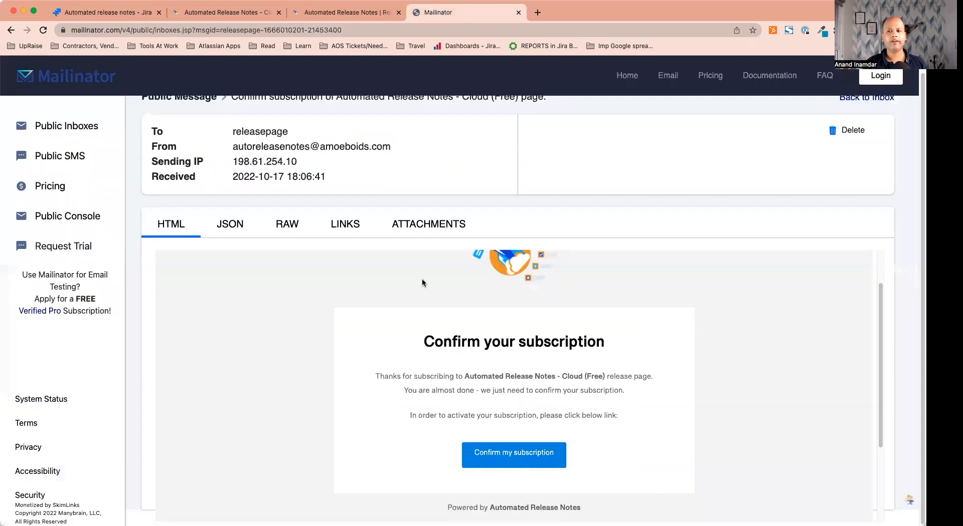
Read the 'Automated Release Notes just got better with new release!' email listing 2 bugs
scroll(422, 280, "up", 2)
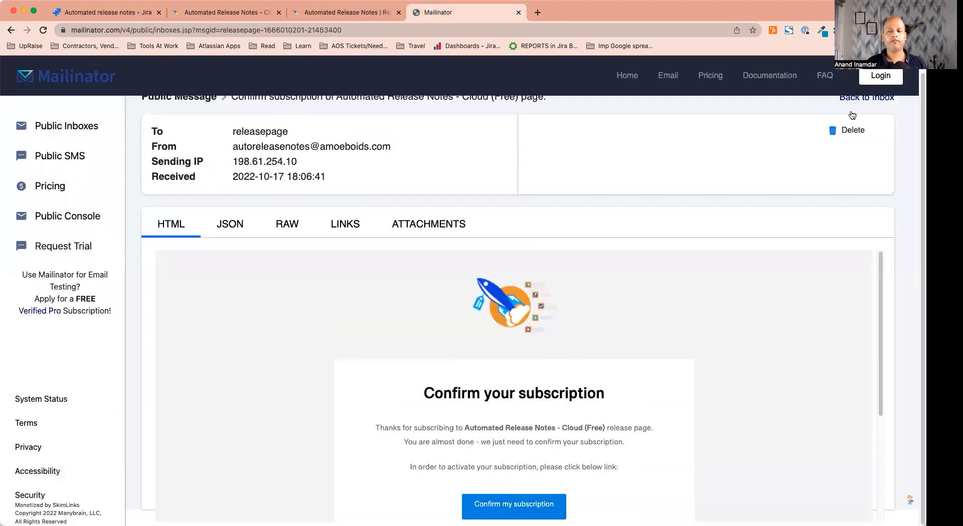
scroll(852, 116, "up", 1)
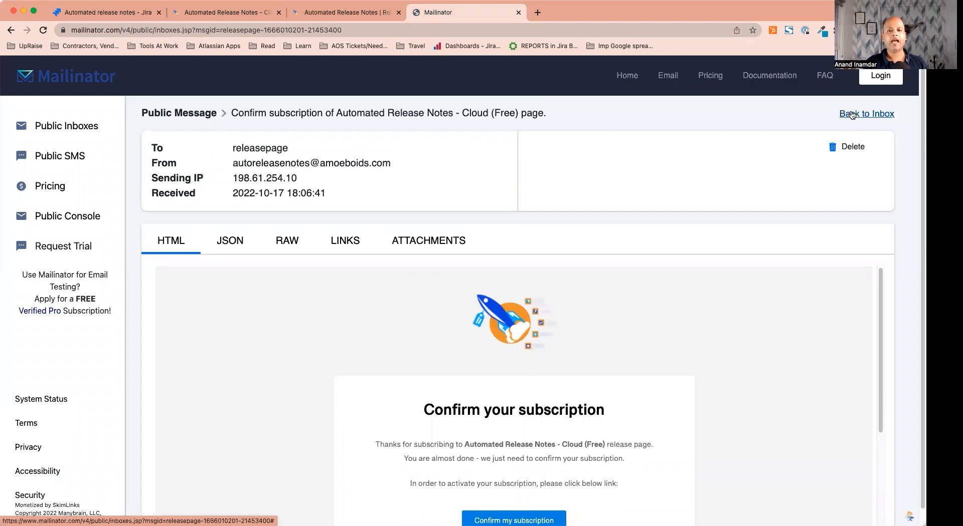
left_click(852, 114)
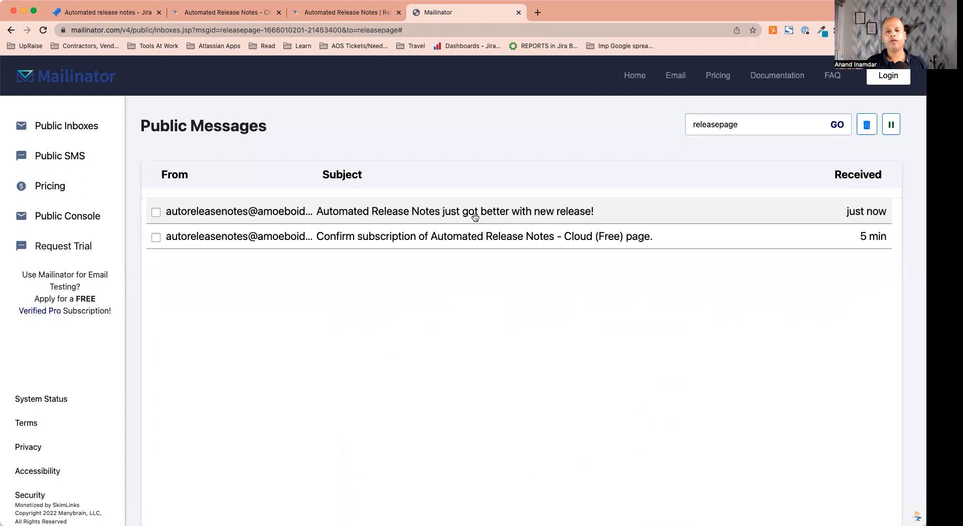
left_click(490, 219)
scroll(558, 362, "down", 2)
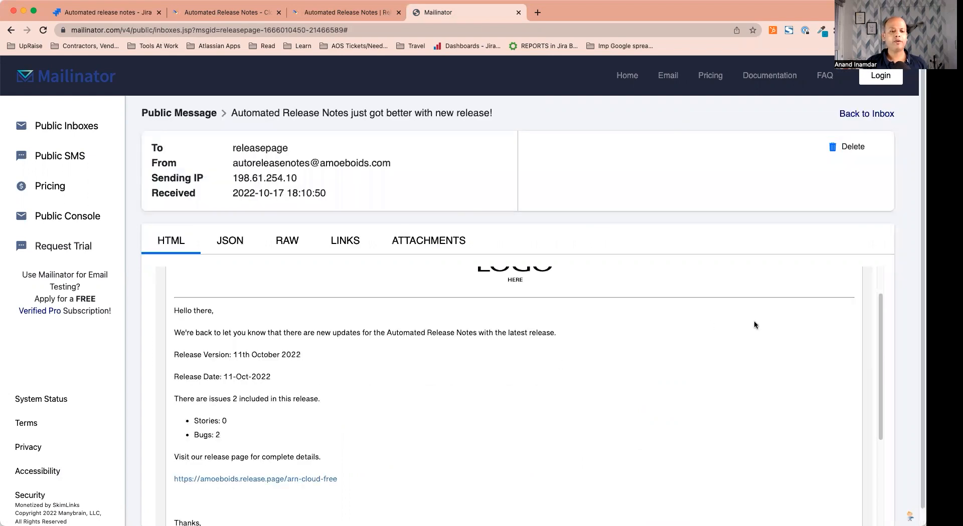
double_click(217, 435)
scroll(400, 410, "down", 5)
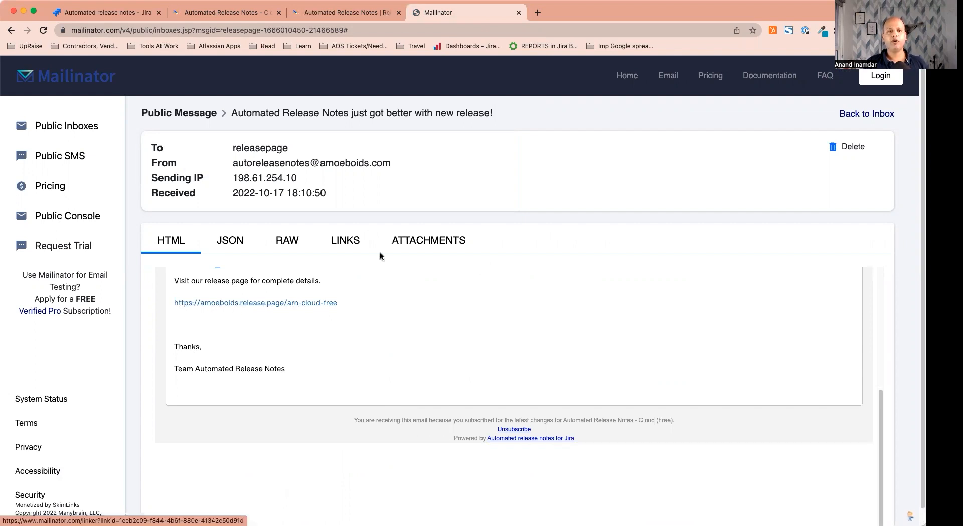
left_click(123, 19)
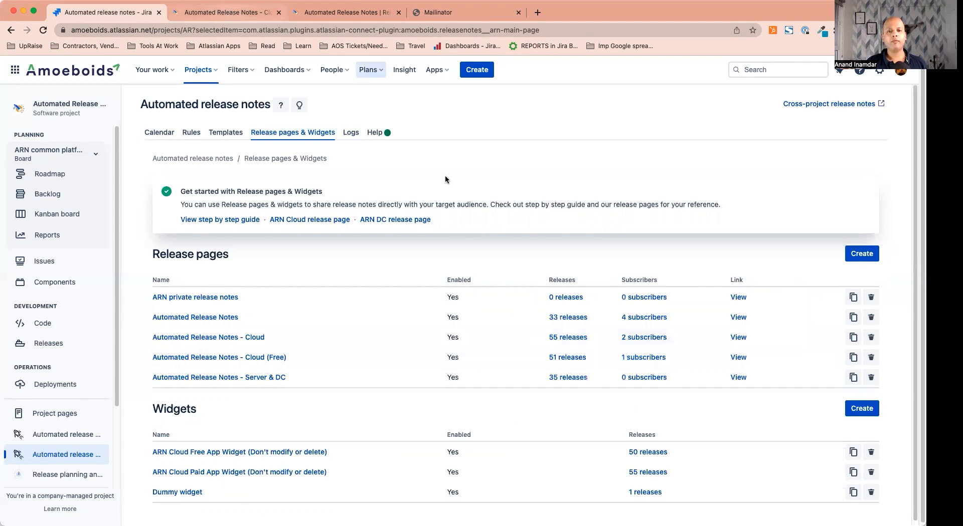
Glance at the public release page, then return to the Cloud (Free) page's Subscription settings
key("ctrl+Tab")
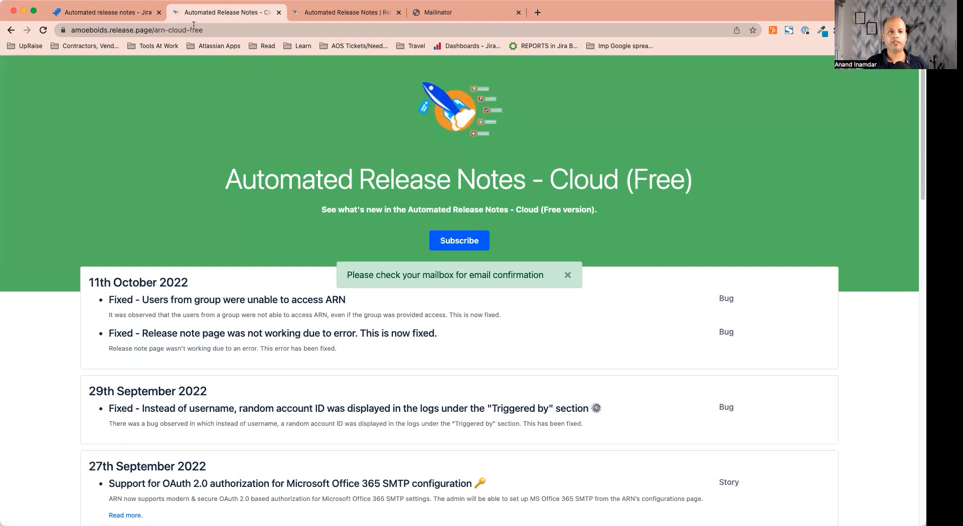
key("ctrl+shift+Tab")
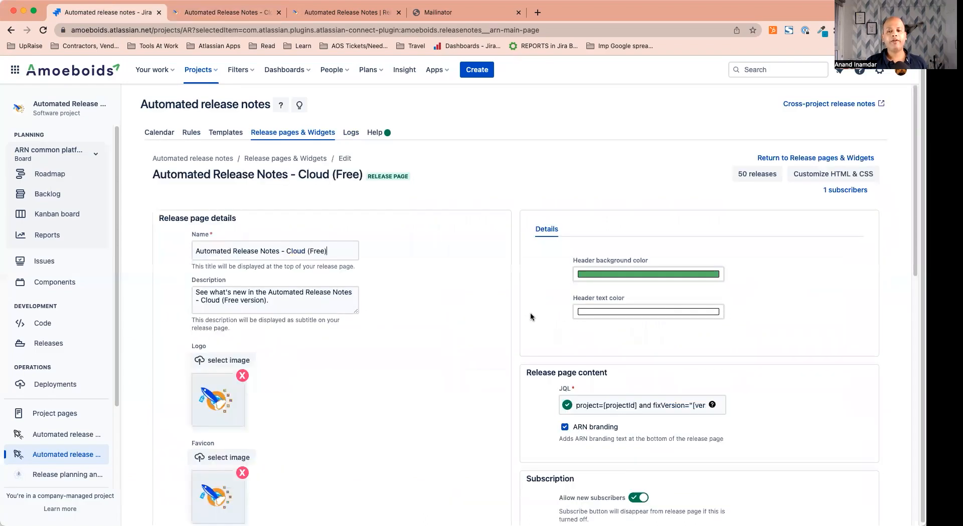
scroll(531, 314, "down", 4)
scroll(607, 312, "down", 2)
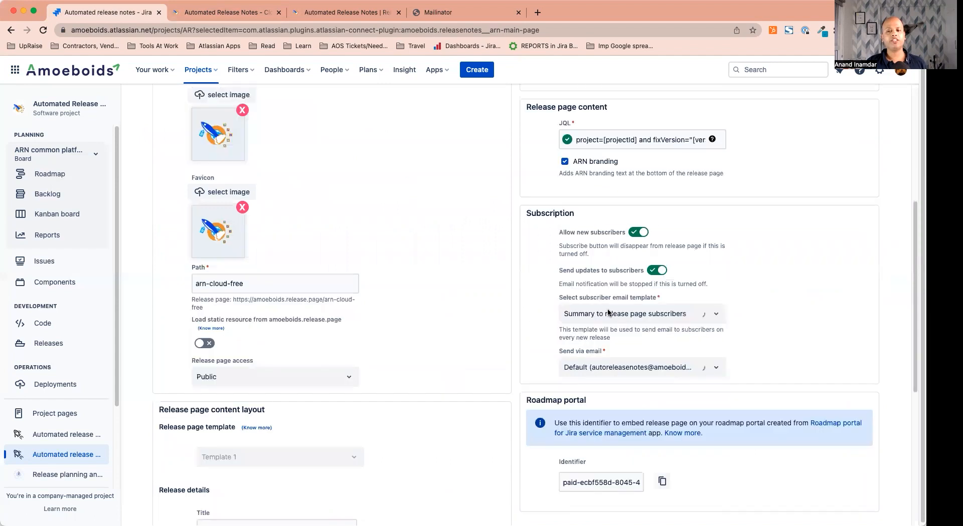